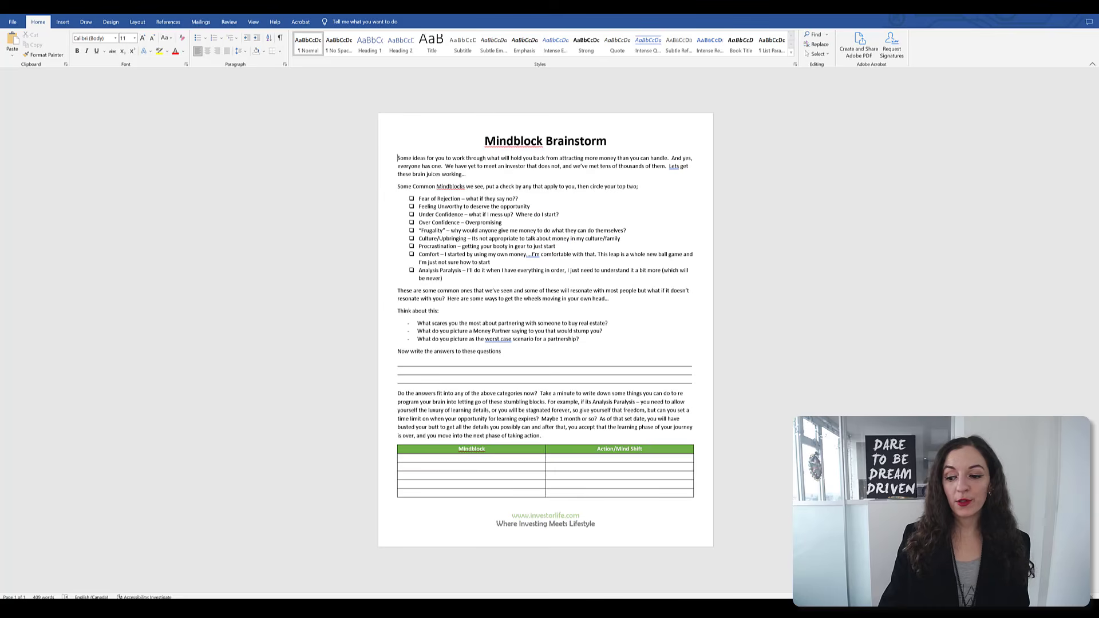
Step: Look through the Mindblock Brainstorm worksheet's checklist, questions, answer lines and table
scroll(837, 430, "up", 5)
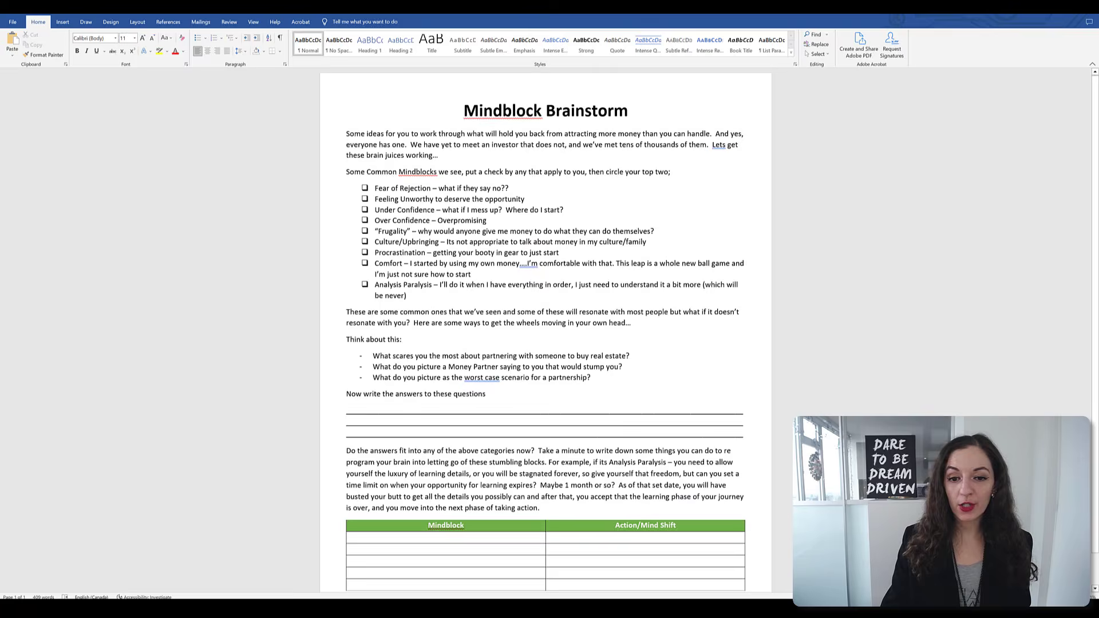
scroll(837, 407, "up", 1)
scroll(650, 368, "down", 4)
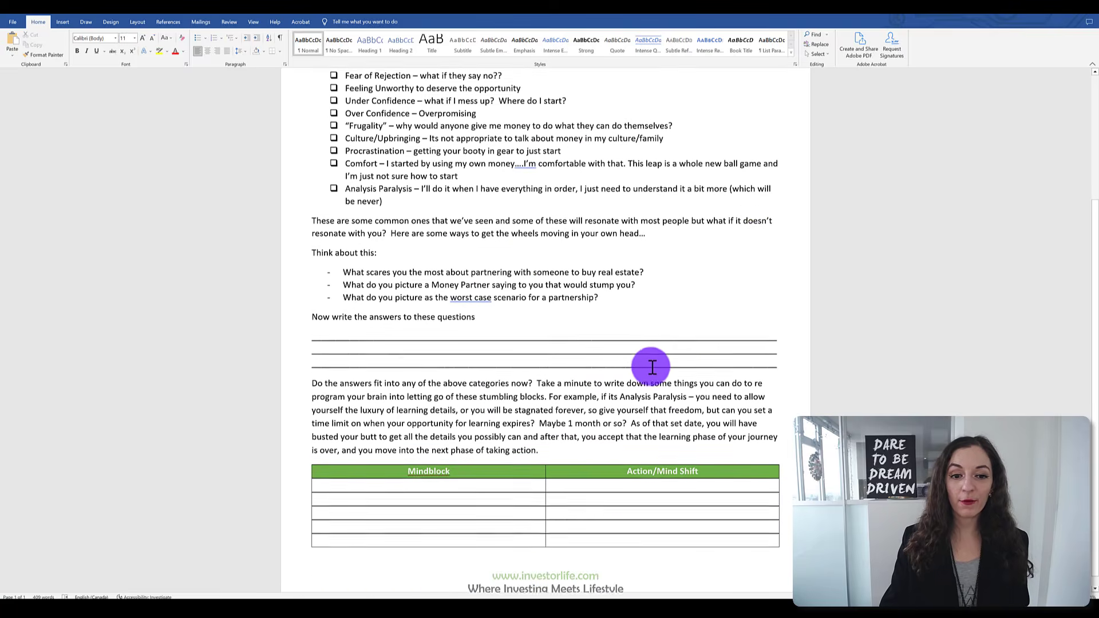
scroll(647, 355, "up", 4)
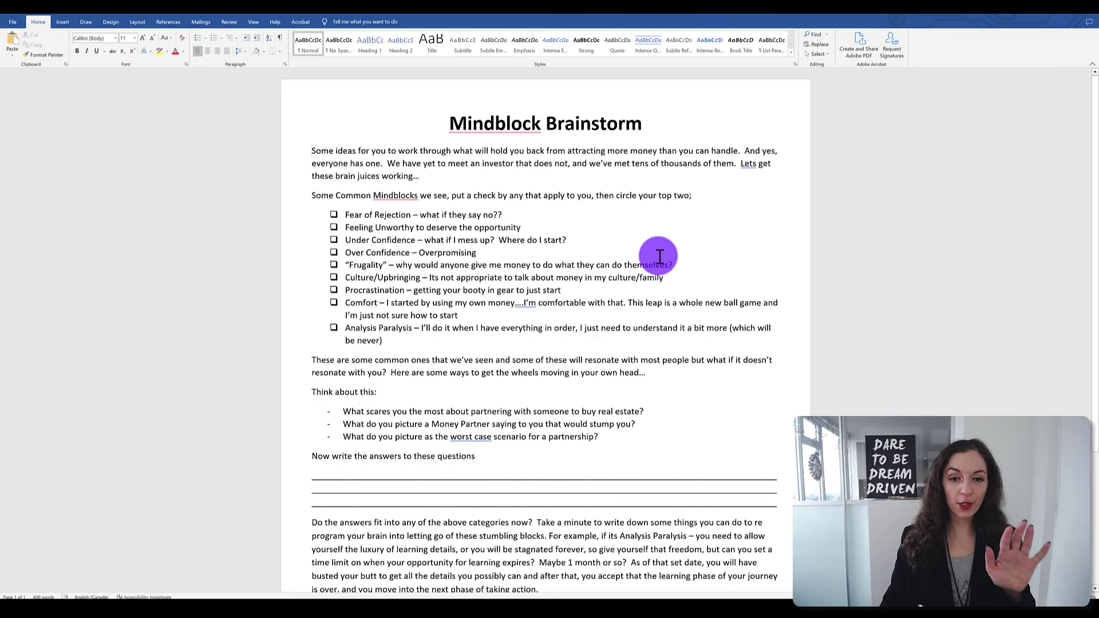
scroll(596, 251, "down", 3)
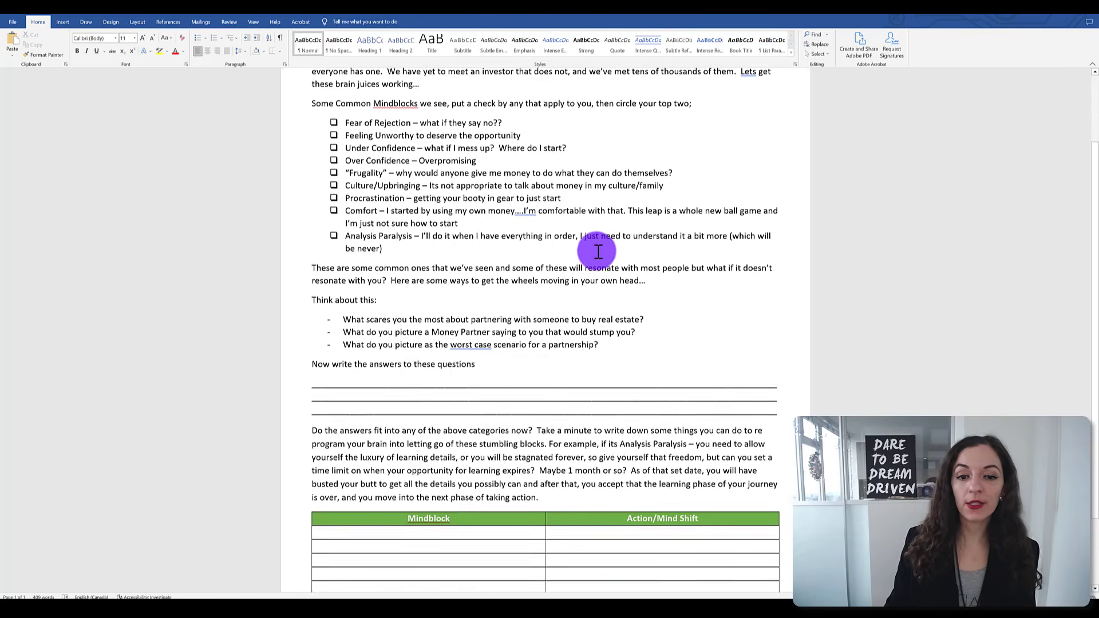
scroll(595, 250, "up", 3)
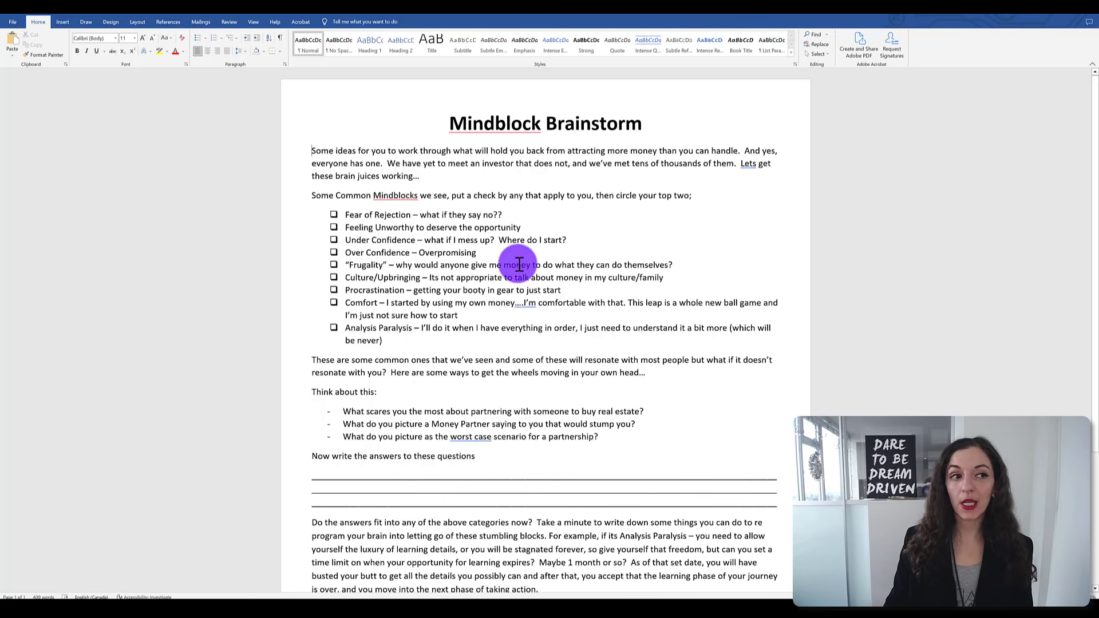
Step: Save the worksheet to the Desktop as a standard-quality PDF named Mindblock Worksheet, opening it after publishing
left_click(12, 26)
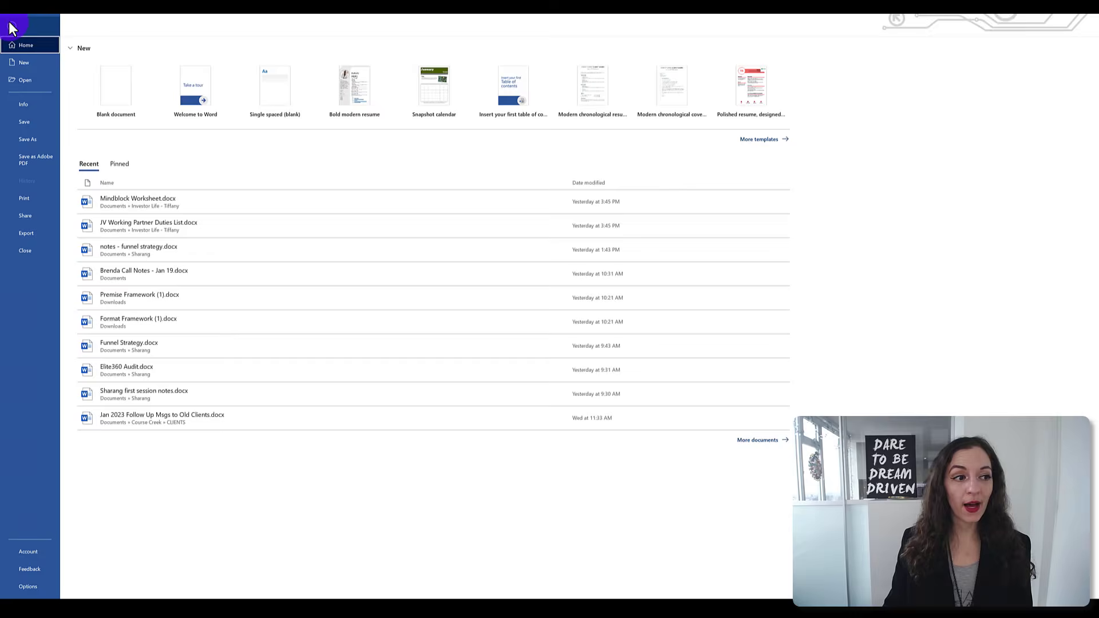
left_click(32, 140)
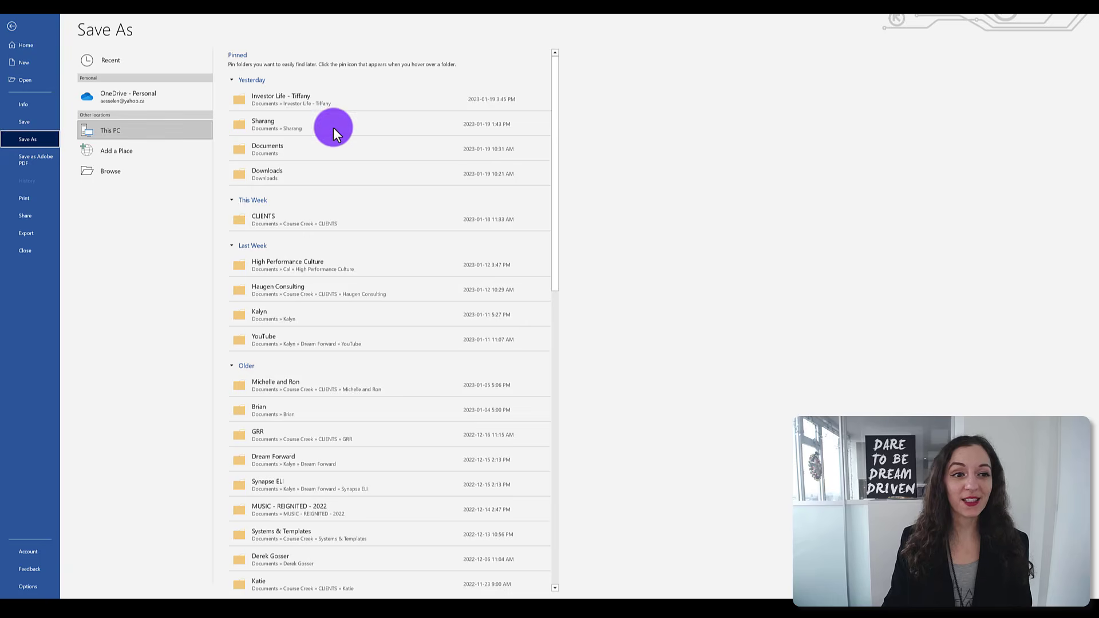
left_click(120, 170)
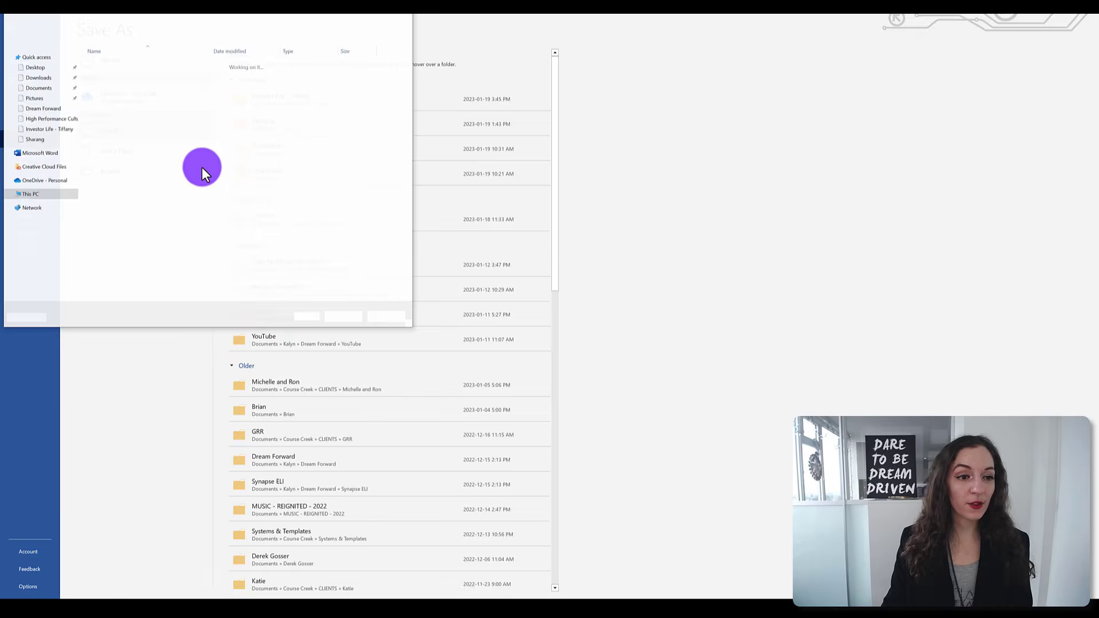
left_click_drag(220, 19, 619, 55)
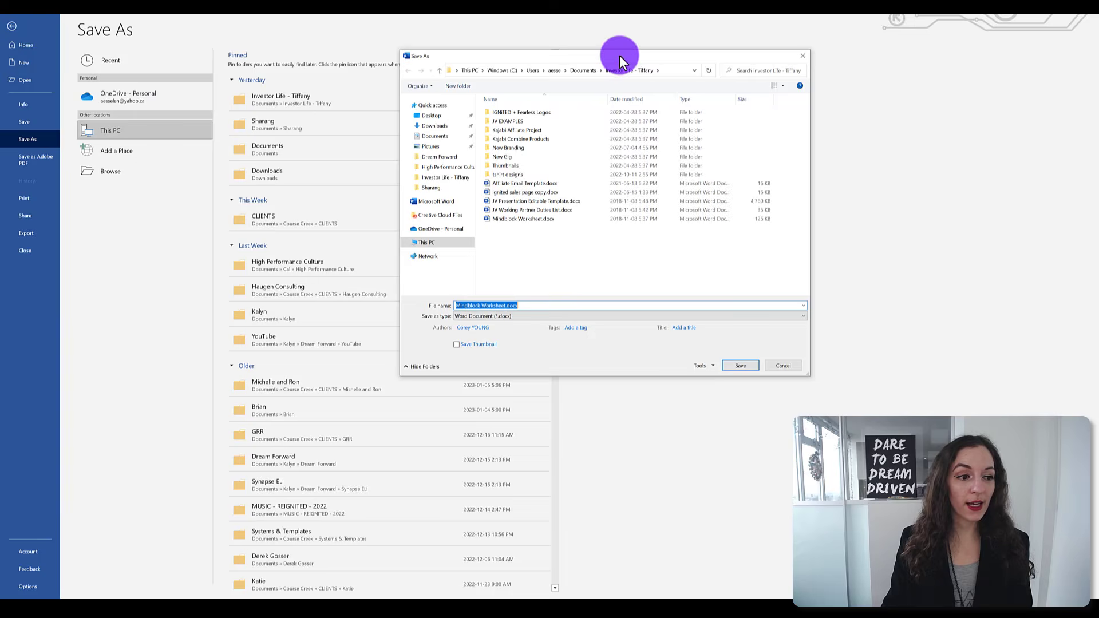
left_click(432, 115)
triple_click(491, 304)
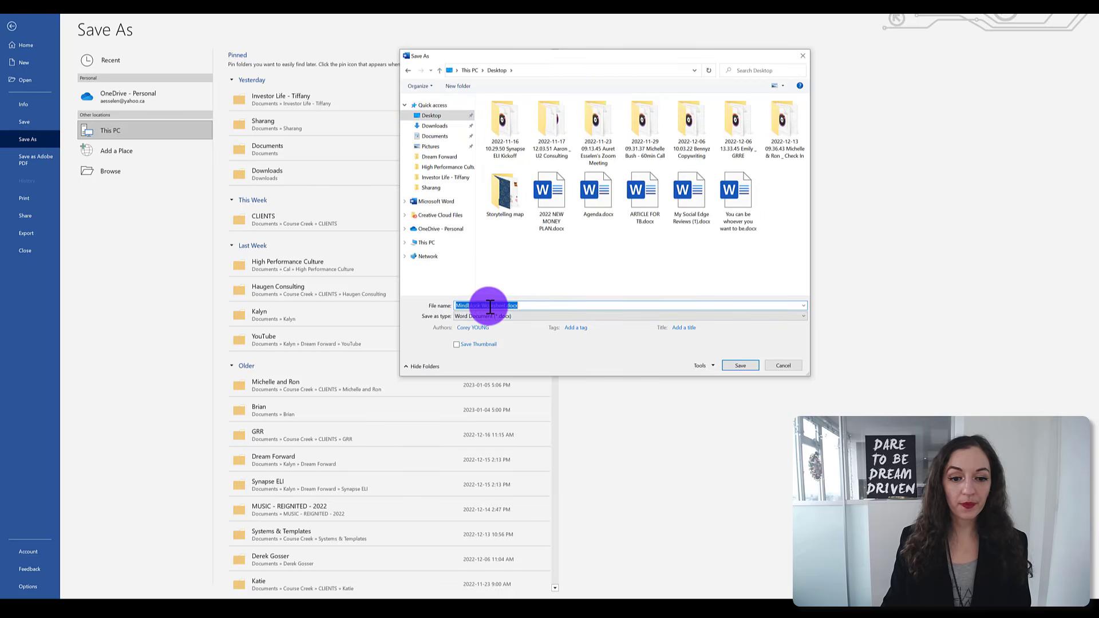
left_click(462, 318)
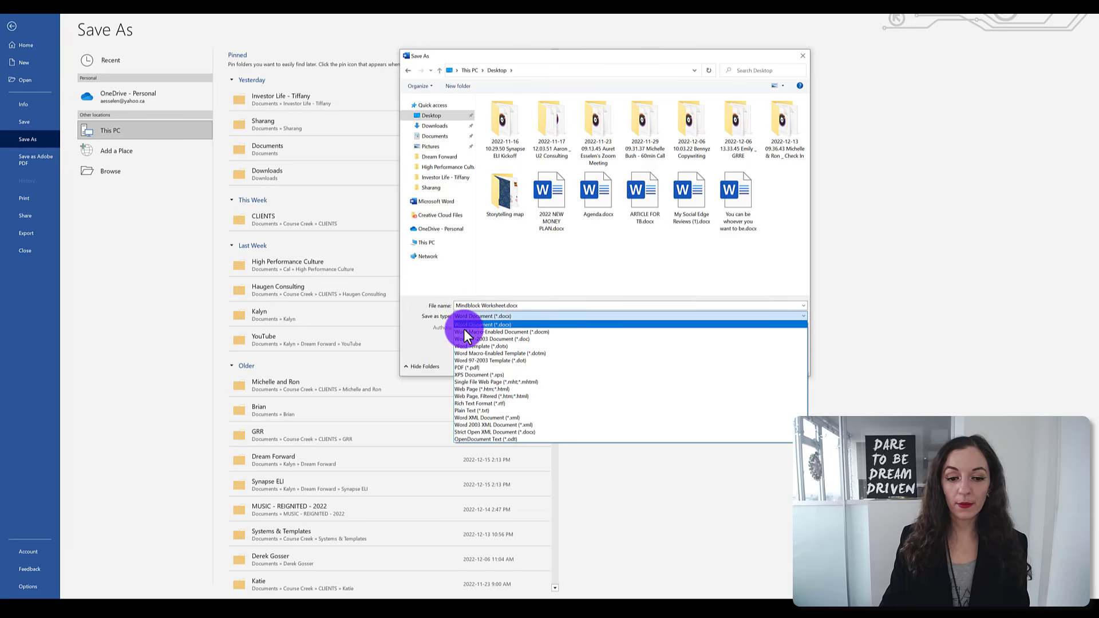
left_click(463, 367)
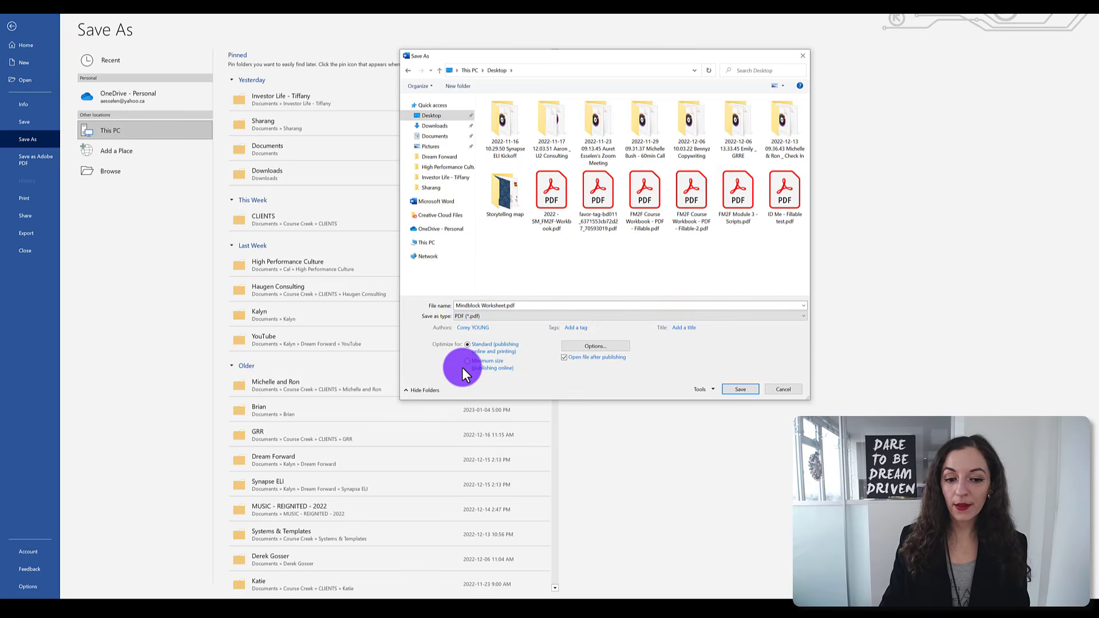
left_click(466, 306)
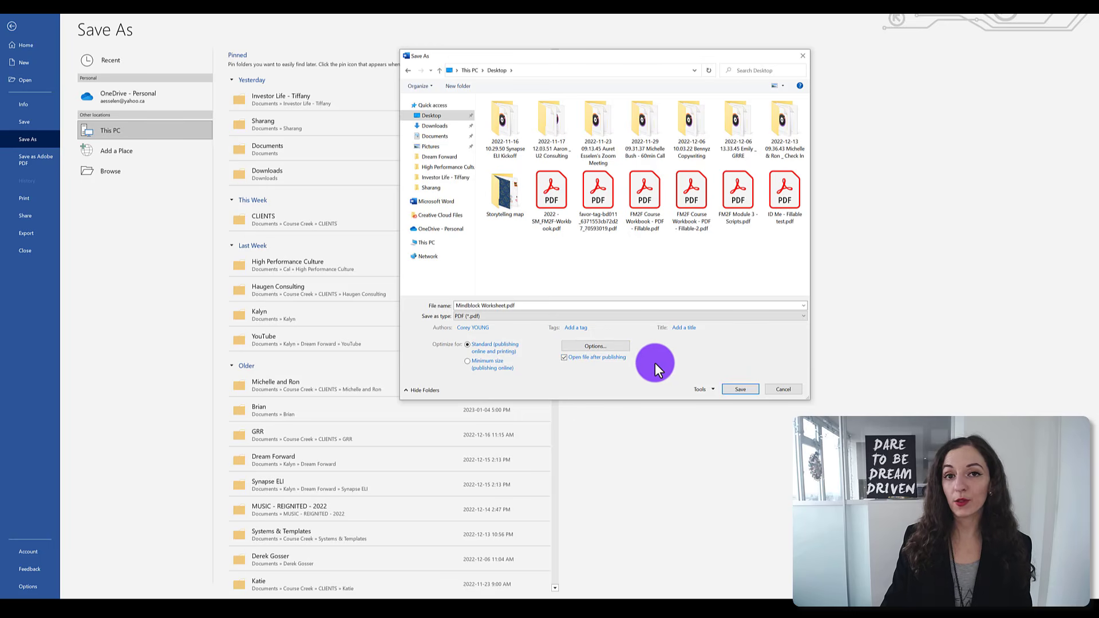
left_click(742, 389)
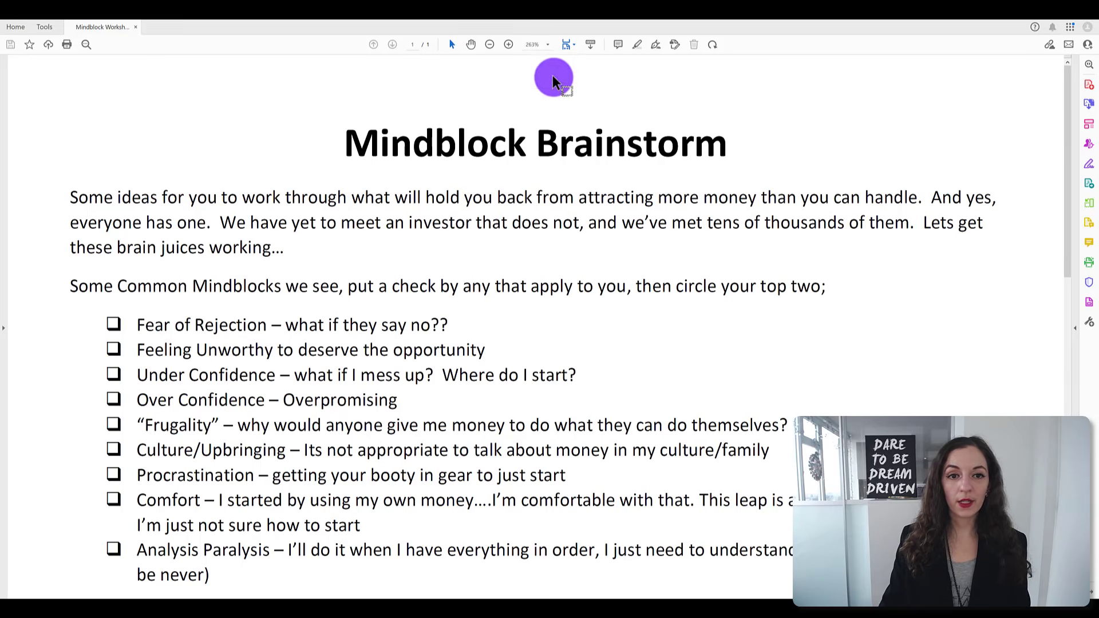
Step: Convert the worksheet PDF into a fillable form with Prepare Form, using automatic field detection on the single file
left_click(490, 45)
left_click(489, 45)
left_click(490, 44)
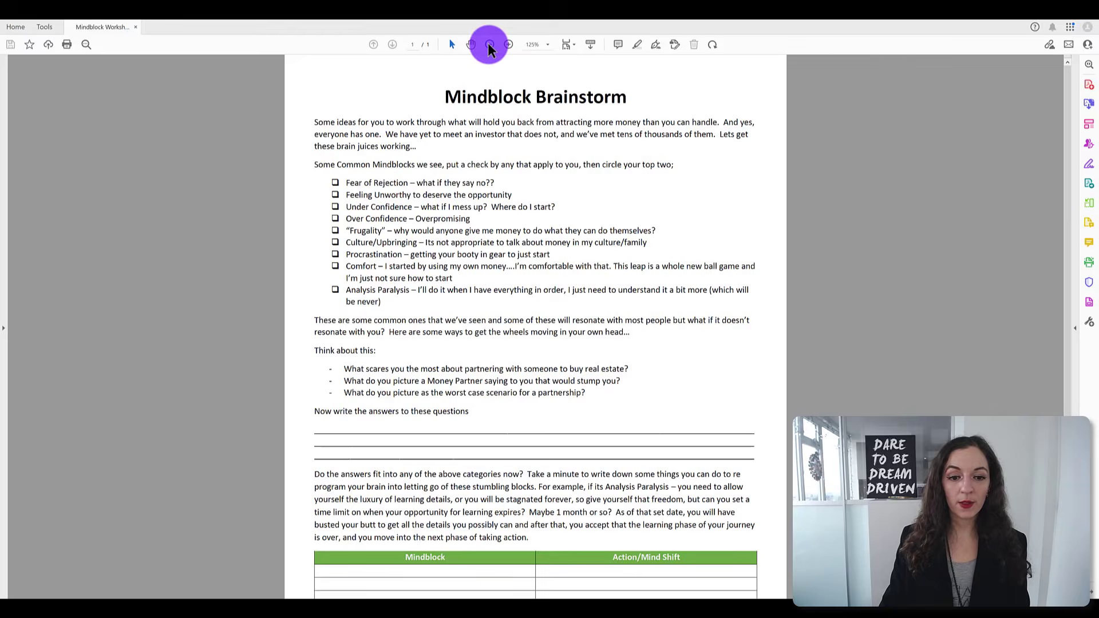
left_click(489, 45)
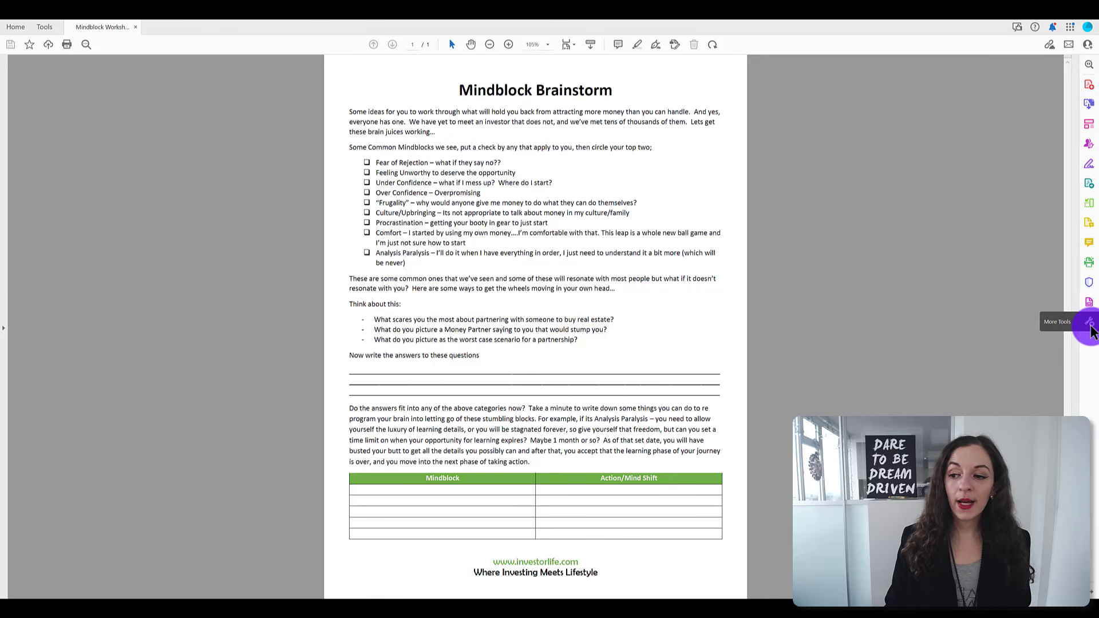
left_click(1090, 325)
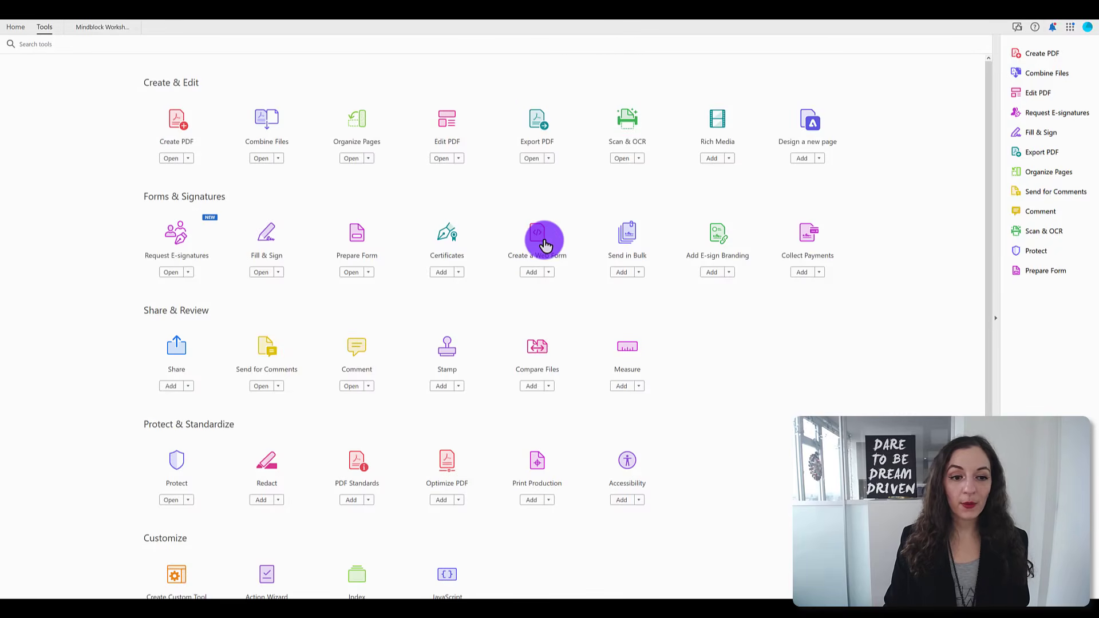
scroll(541, 244, "down", 1)
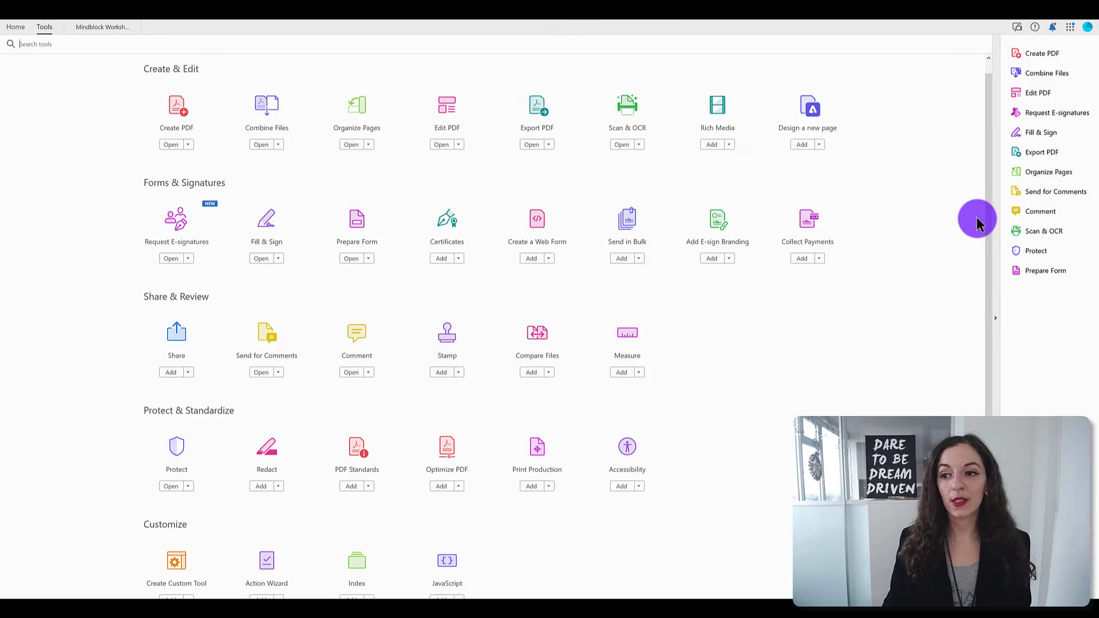
left_click(356, 223)
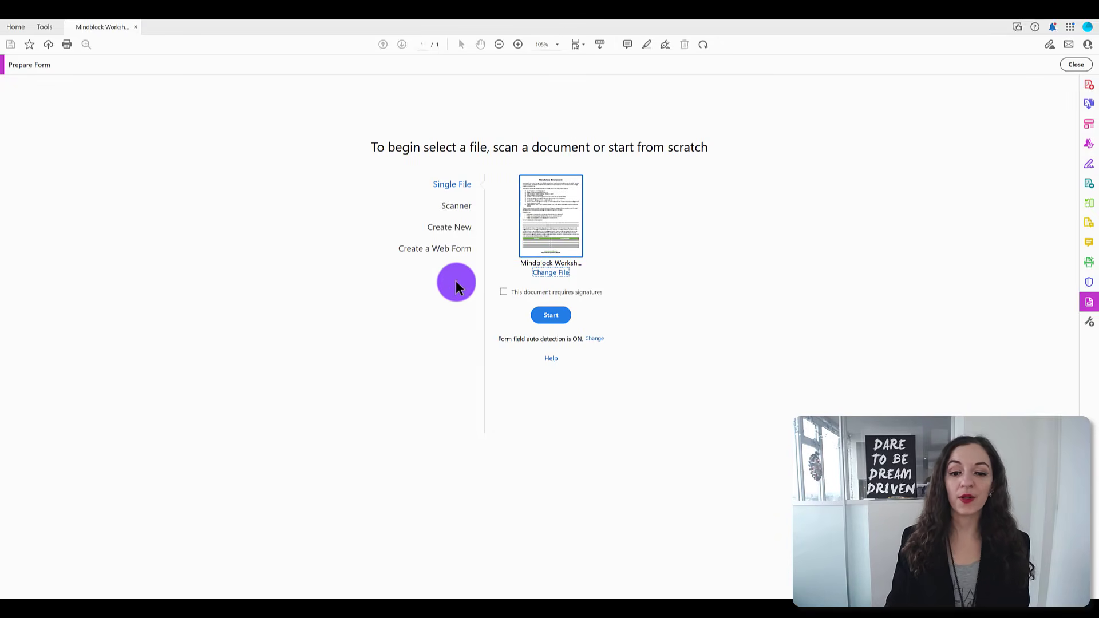
left_click(558, 316)
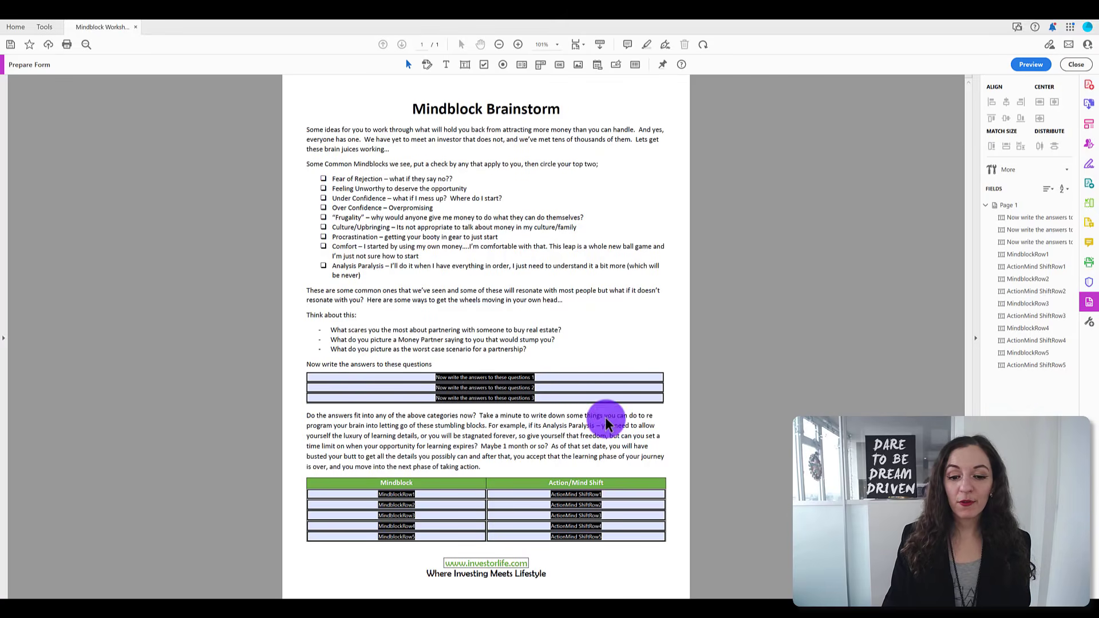
Step: Preview the form and test the first answer line with sample text, clearing the entry
left_click(1031, 65)
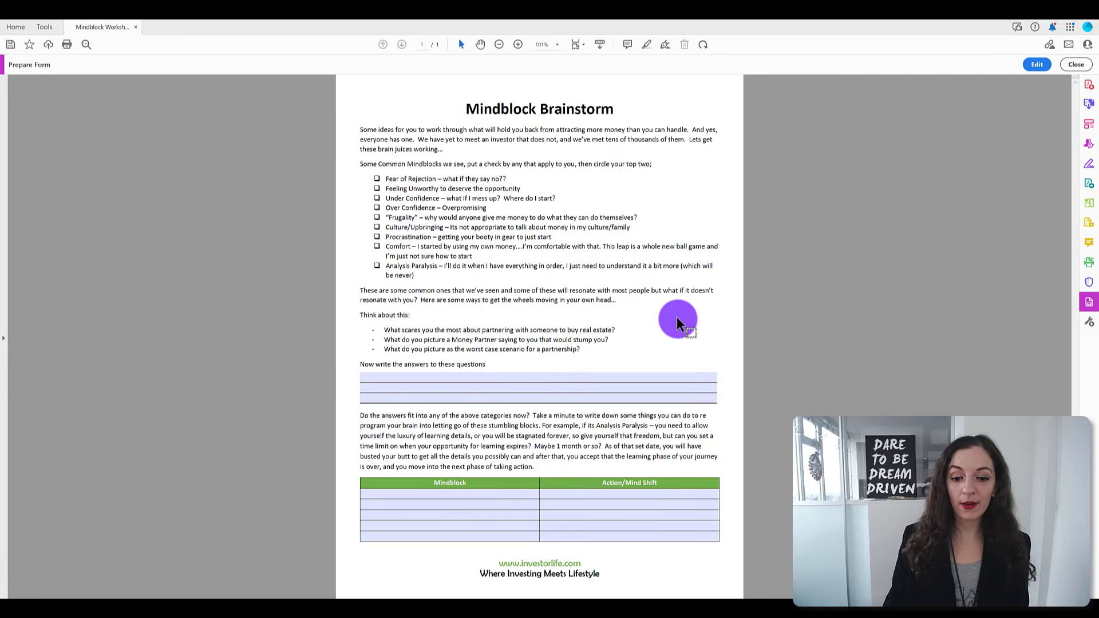
left_click(458, 377)
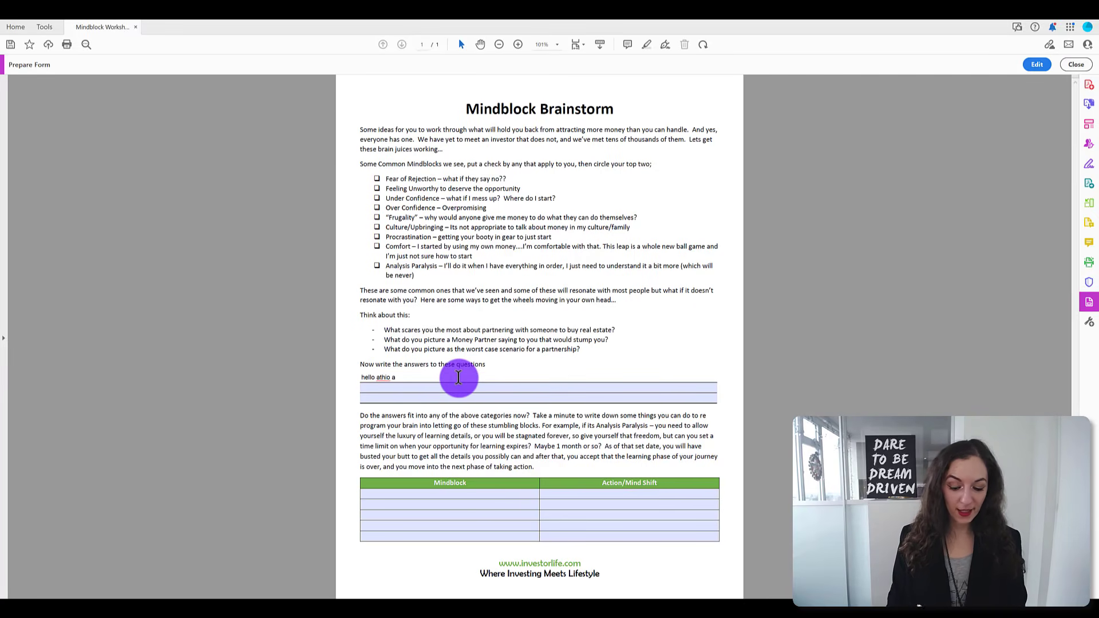
key("ctrl+a")
key("BackSpace")
Step: Test the first Mindblock table cell with sample text, clear it, and return to form editing
left_click(409, 490)
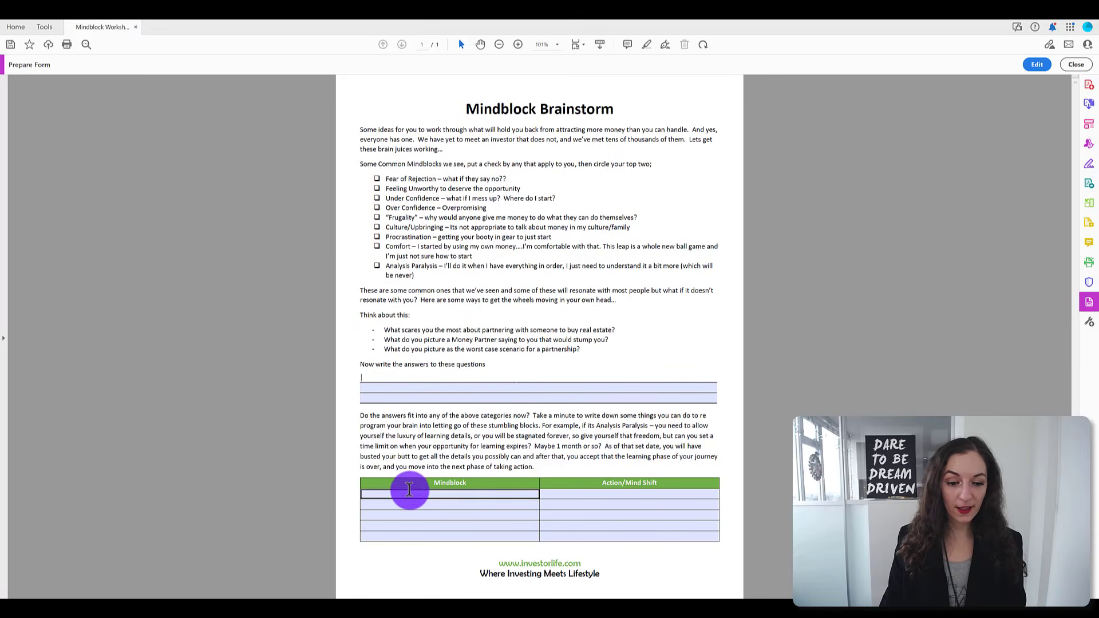
type("feoa; fjeiowa fjio")
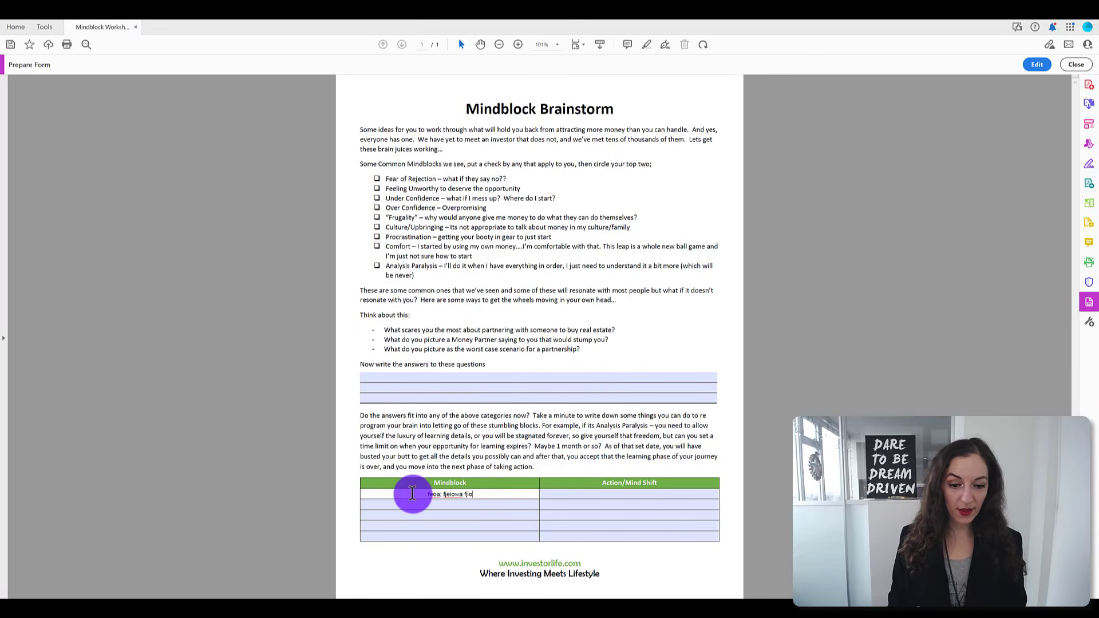
key("ctrl+a")
key("BackSpace")
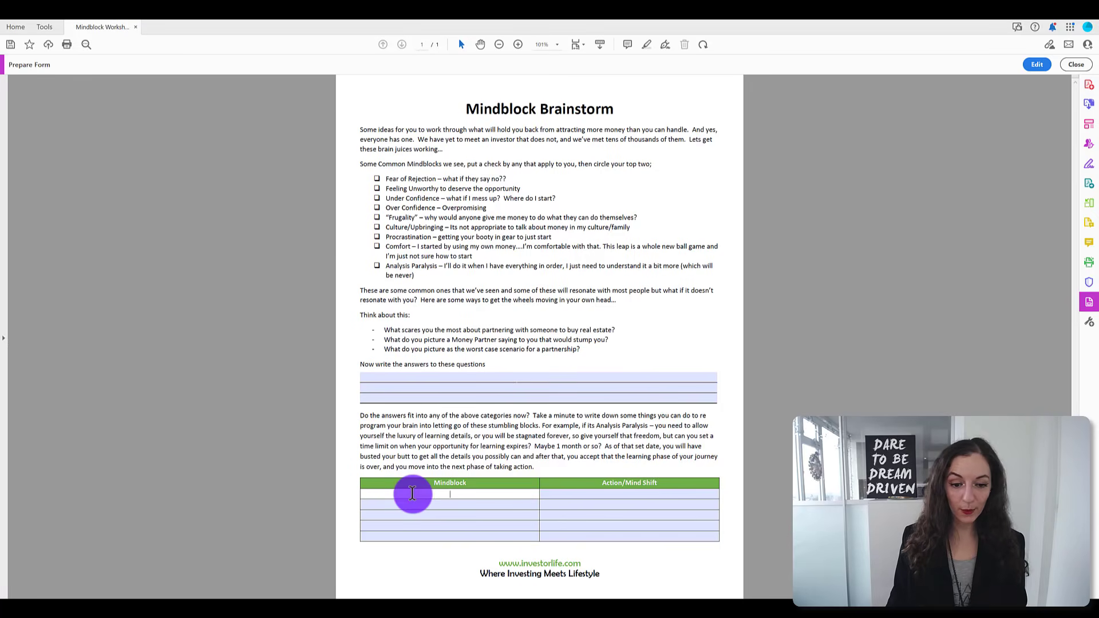
left_click(732, 428)
left_click(609, 503)
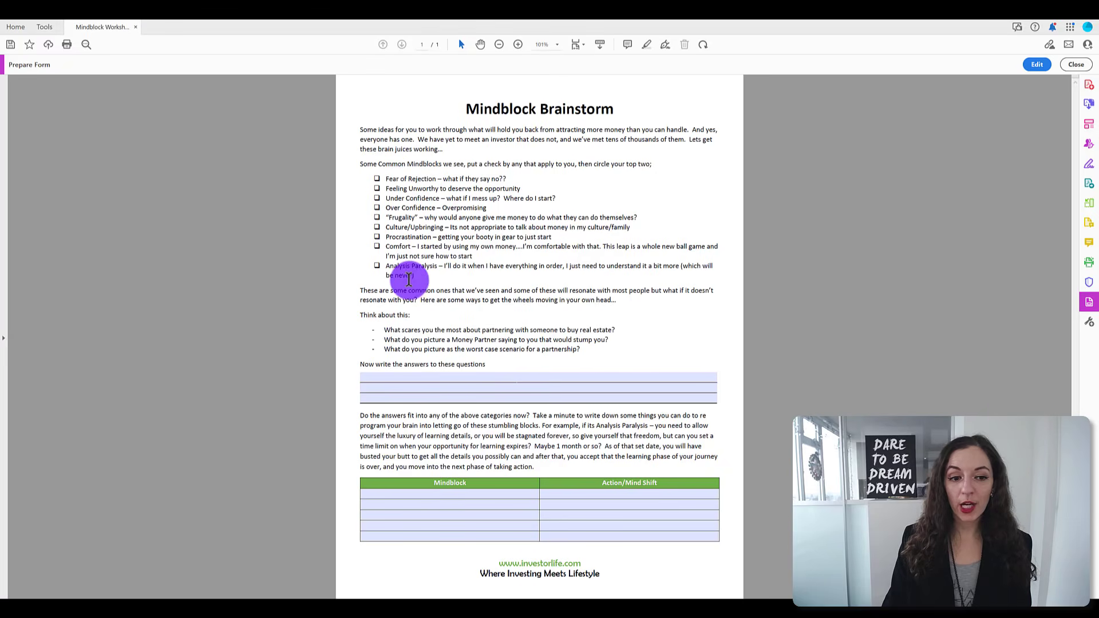
left_click(1037, 65)
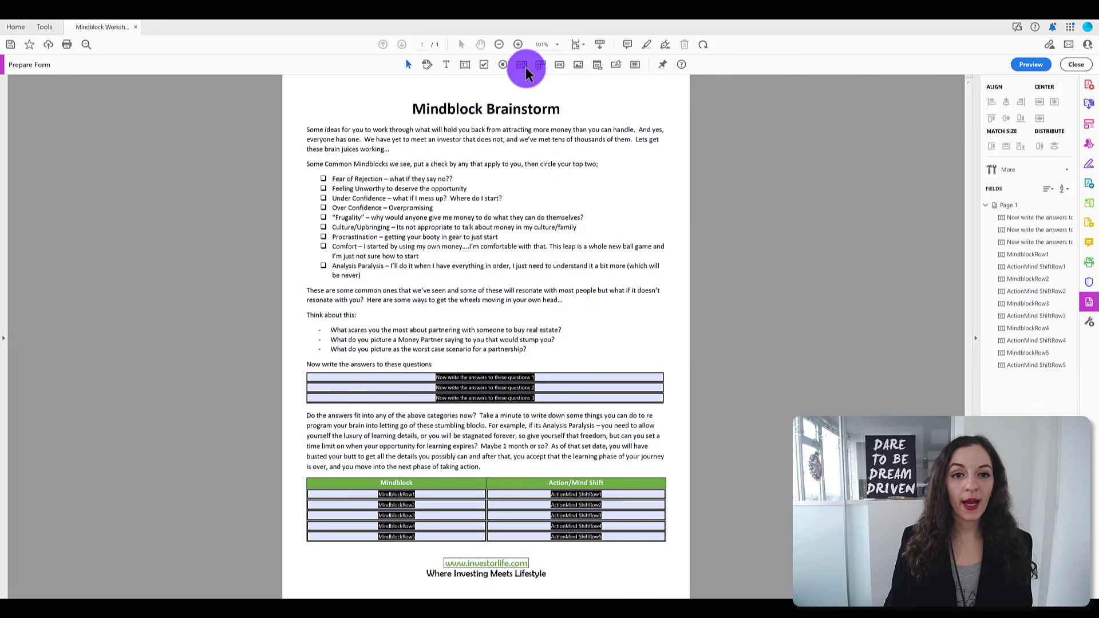
Step: Draw a trial text field below the intro paragraph, adjust its height and width, and delete it
left_click(520, 47)
left_click(520, 46)
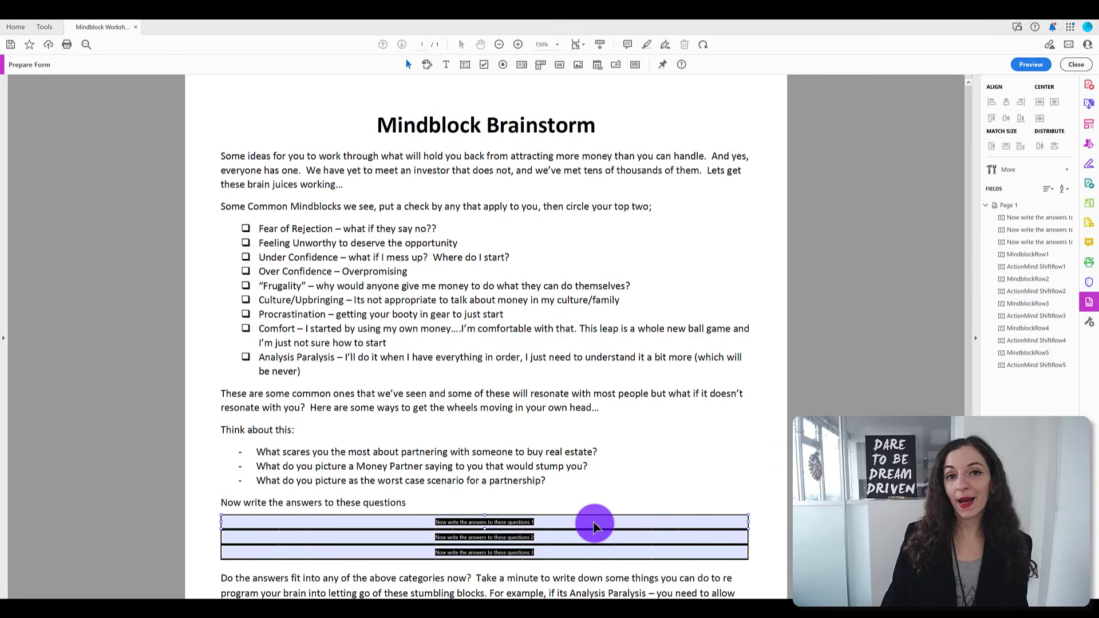
left_click(409, 124)
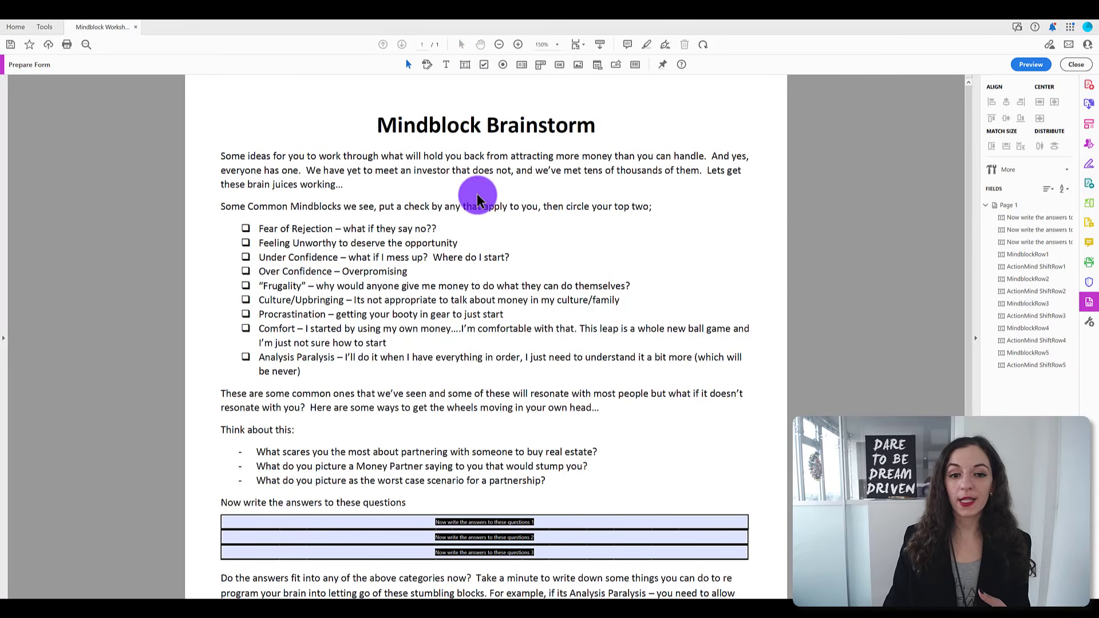
left_click(463, 66)
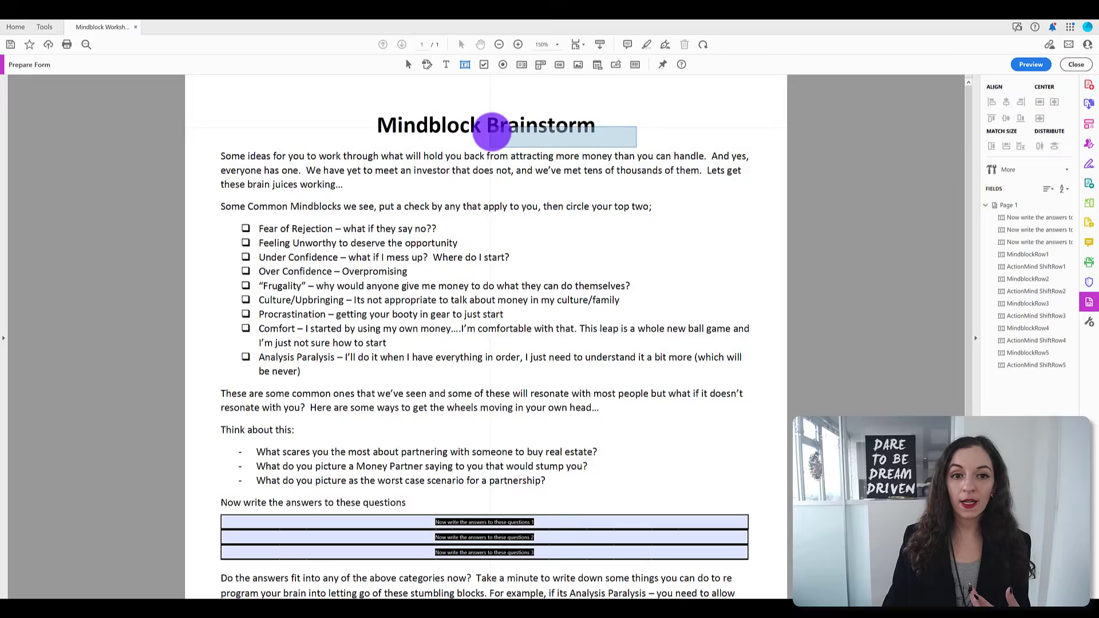
left_click(503, 179)
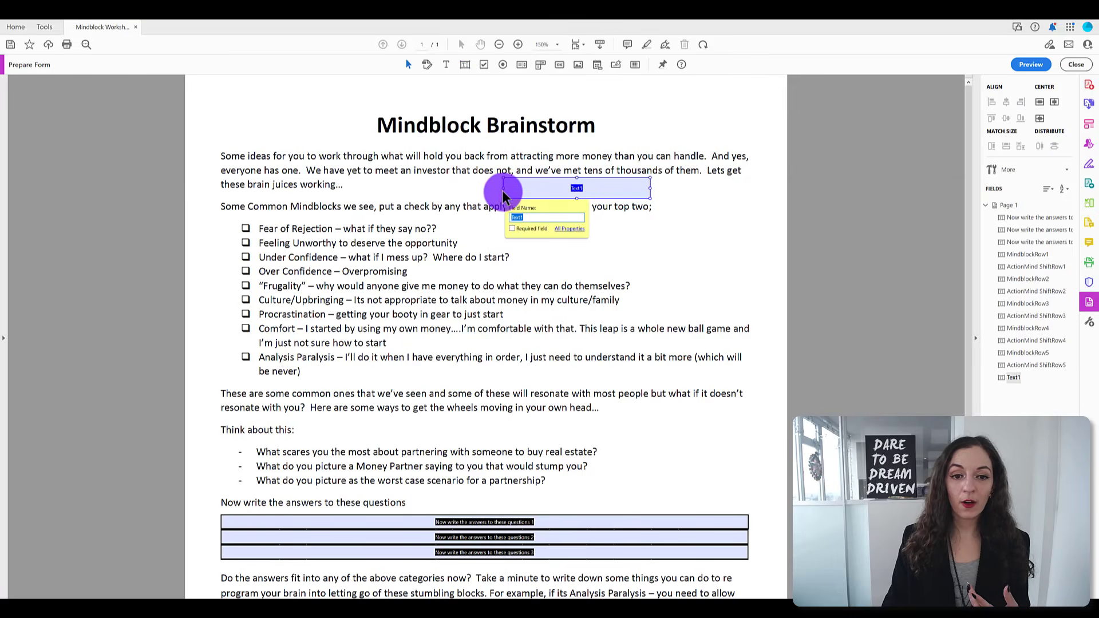
left_click_drag(503, 195, 503, 192)
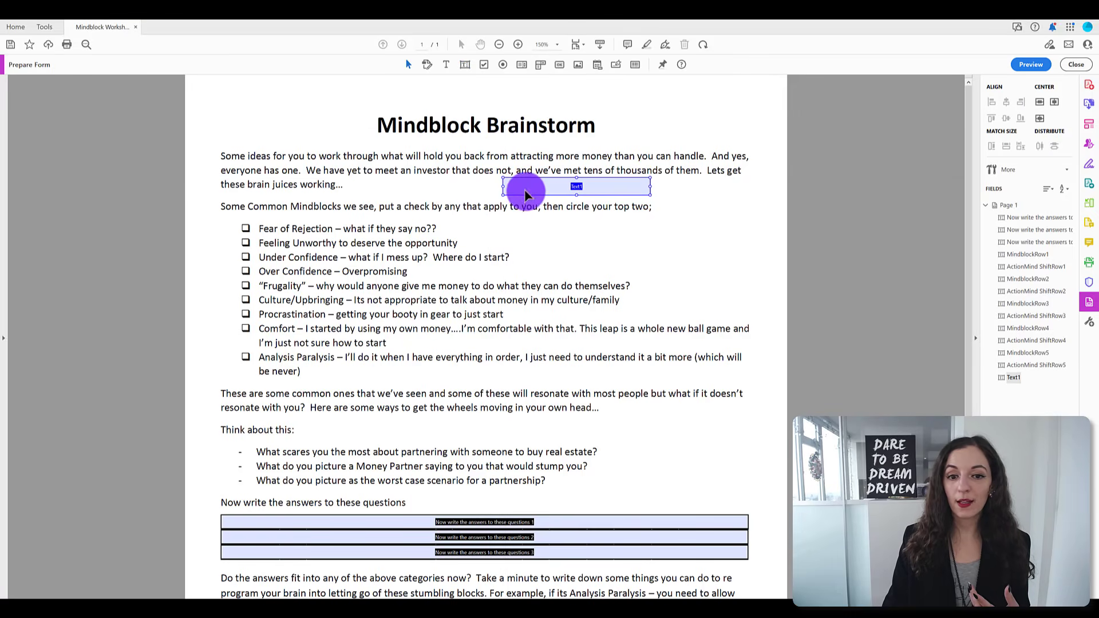
left_click_drag(502, 186, 490, 187)
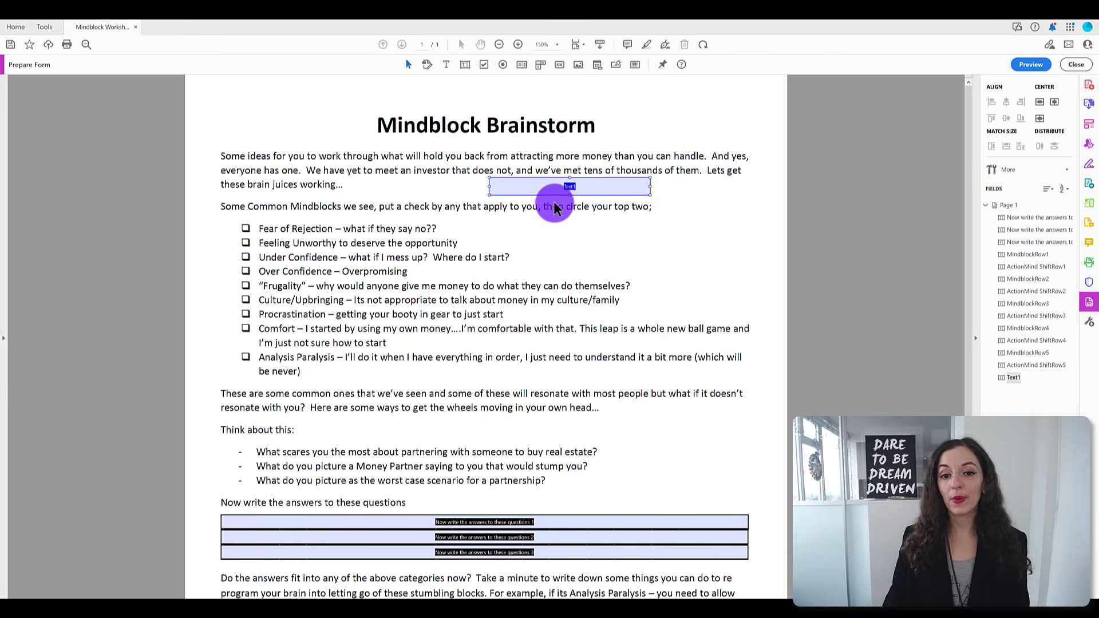
key("Delete")
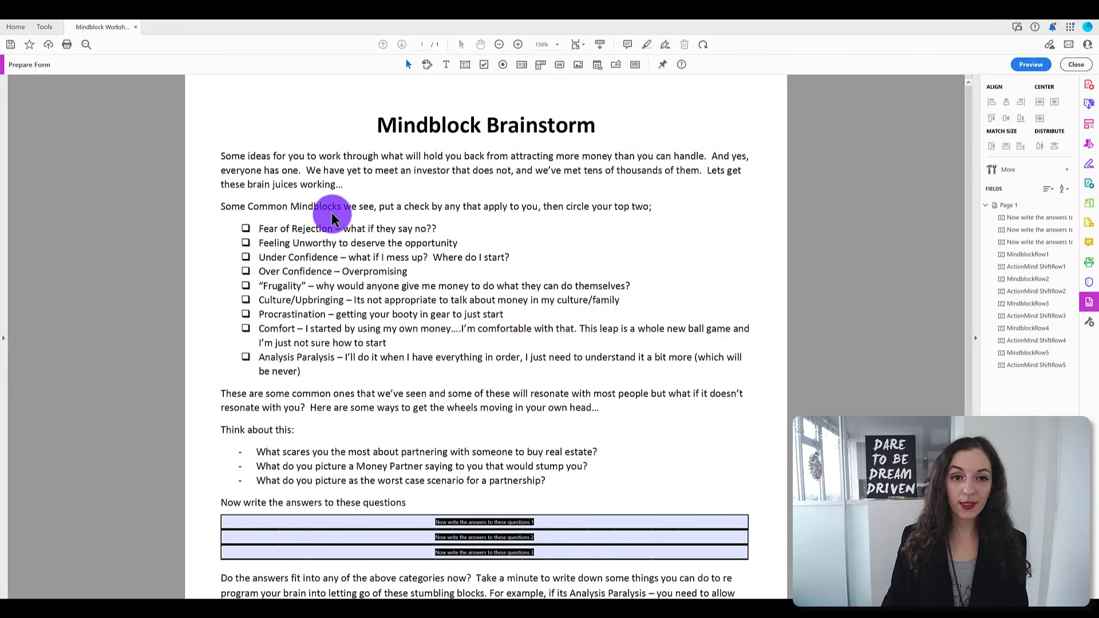
Step: Add a checkbox field over the Fear of Rejection bullet box and shrink it to fit that box
left_click(484, 65)
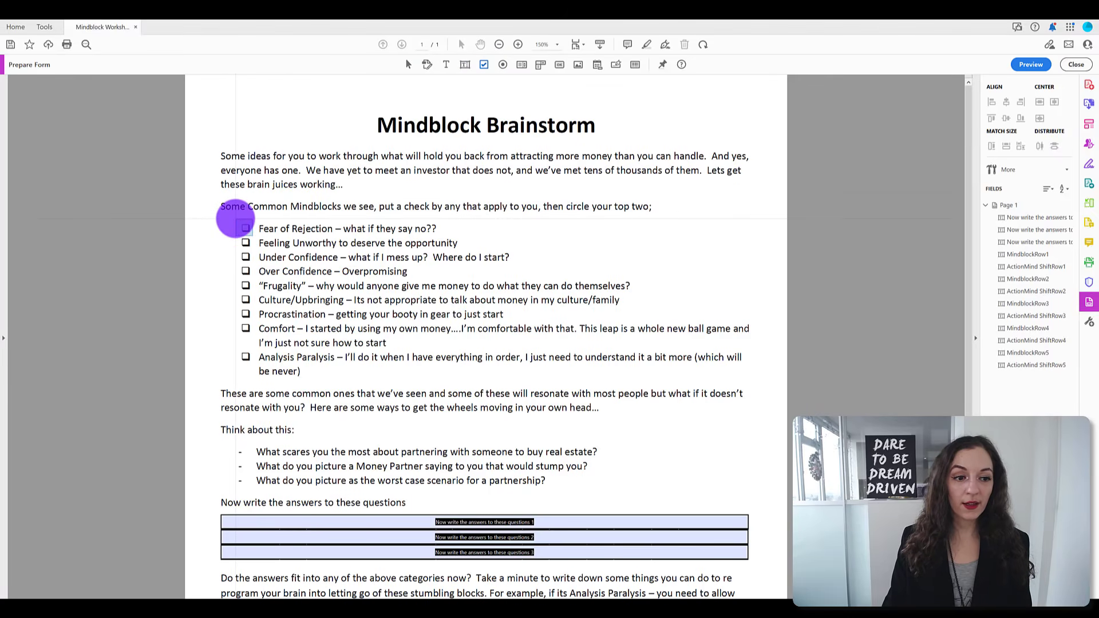
left_click(245, 228)
left_click(518, 44)
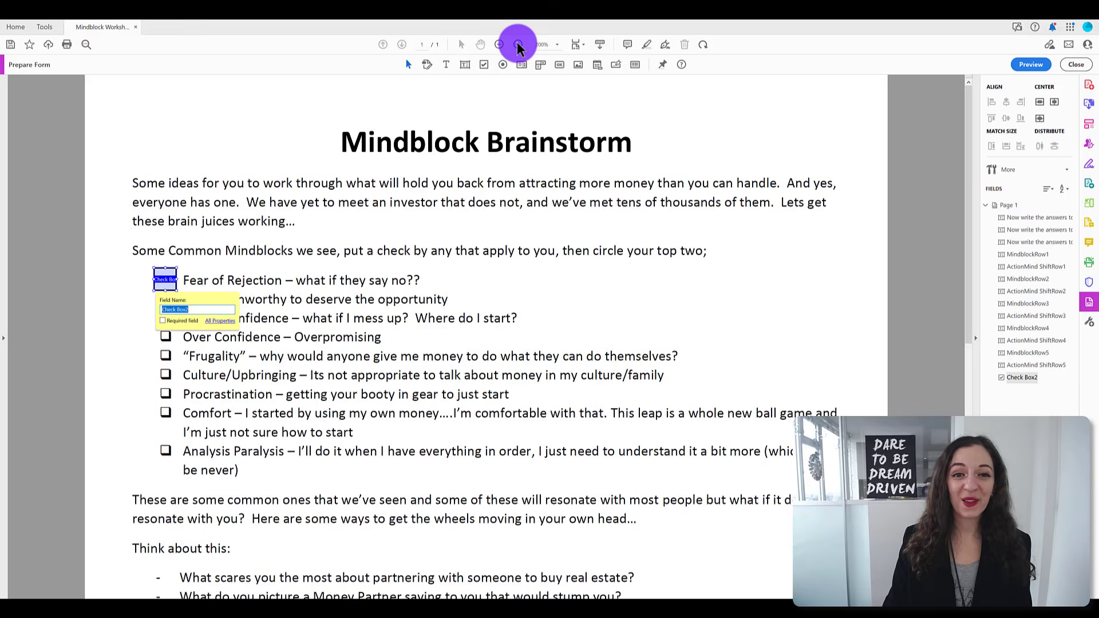
left_click(518, 45)
left_click(262, 261)
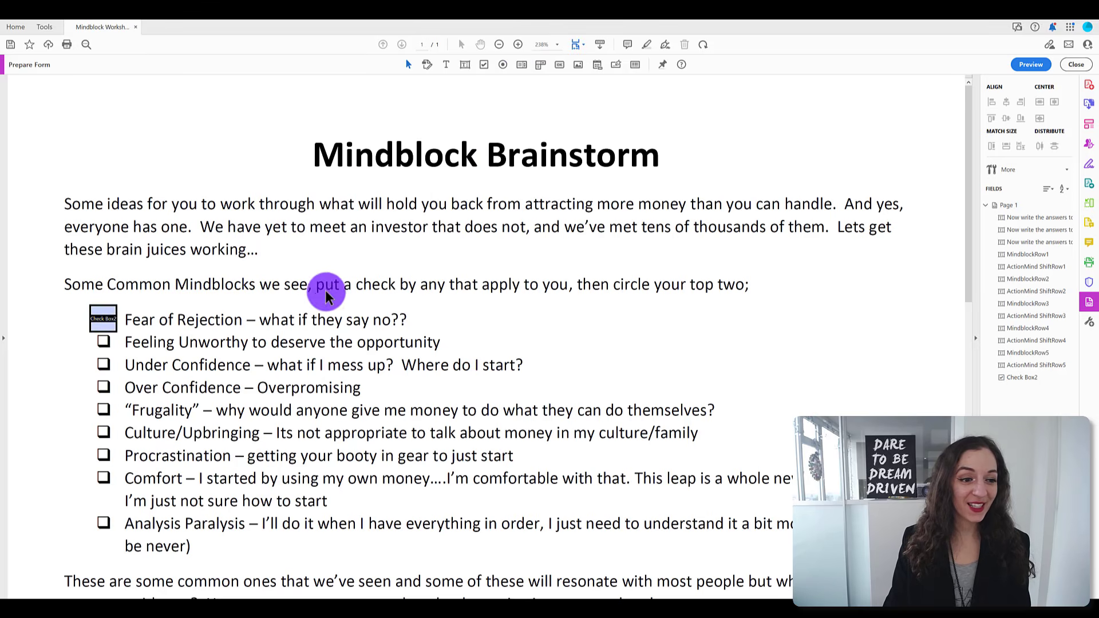
left_click(112, 320)
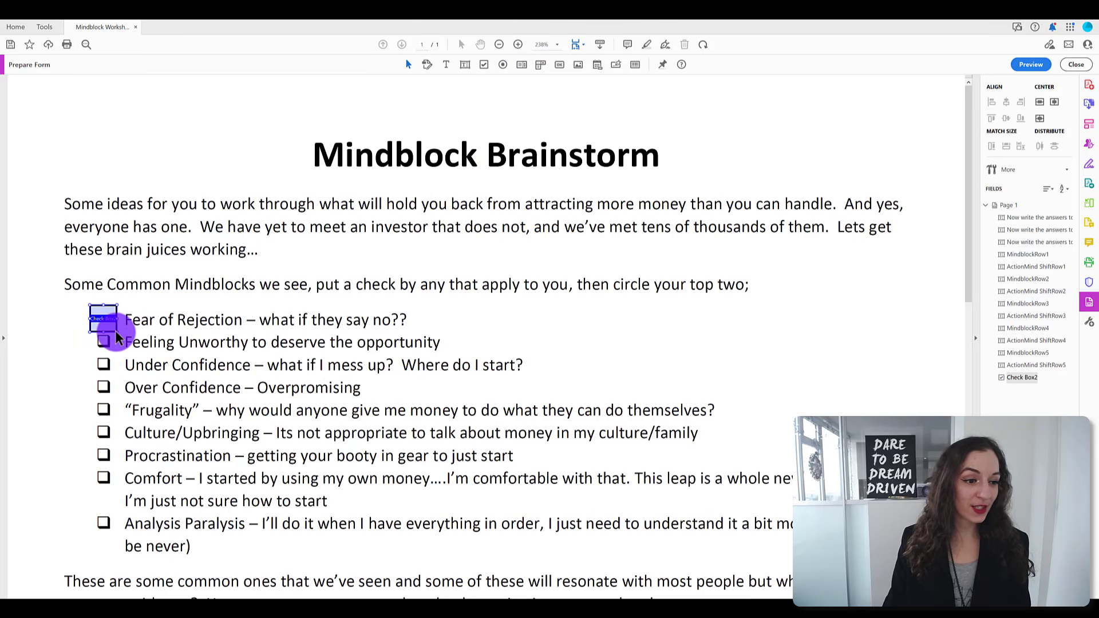
left_click_drag(117, 332, 100, 313)
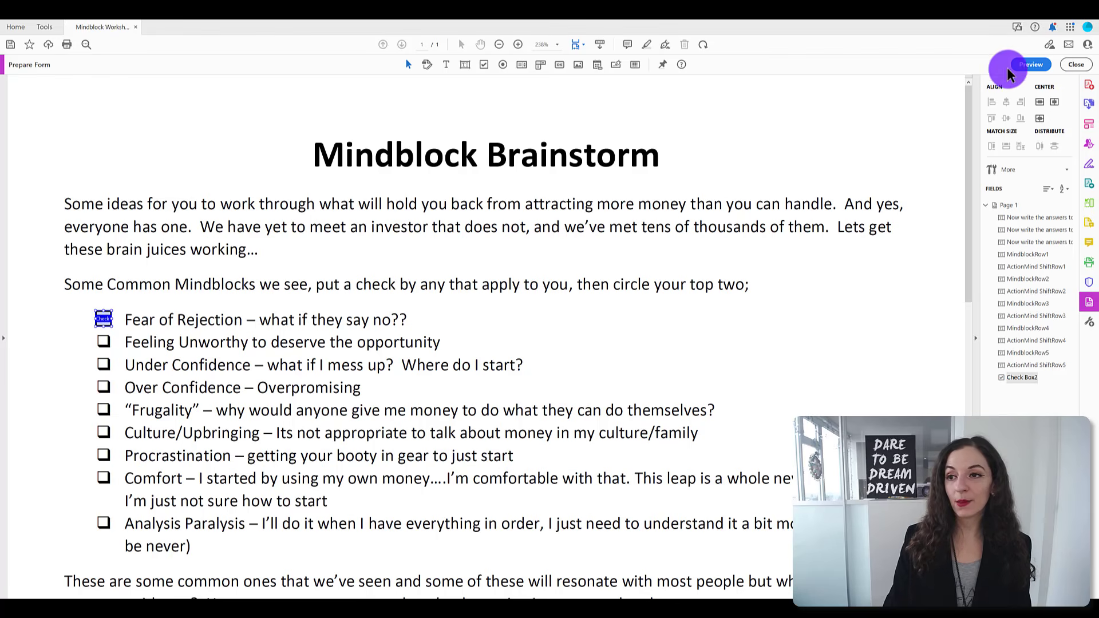
Step: Preview the form, test the Fear of Rejection checkbox by ticking it, and return to form editing
left_click(1024, 64)
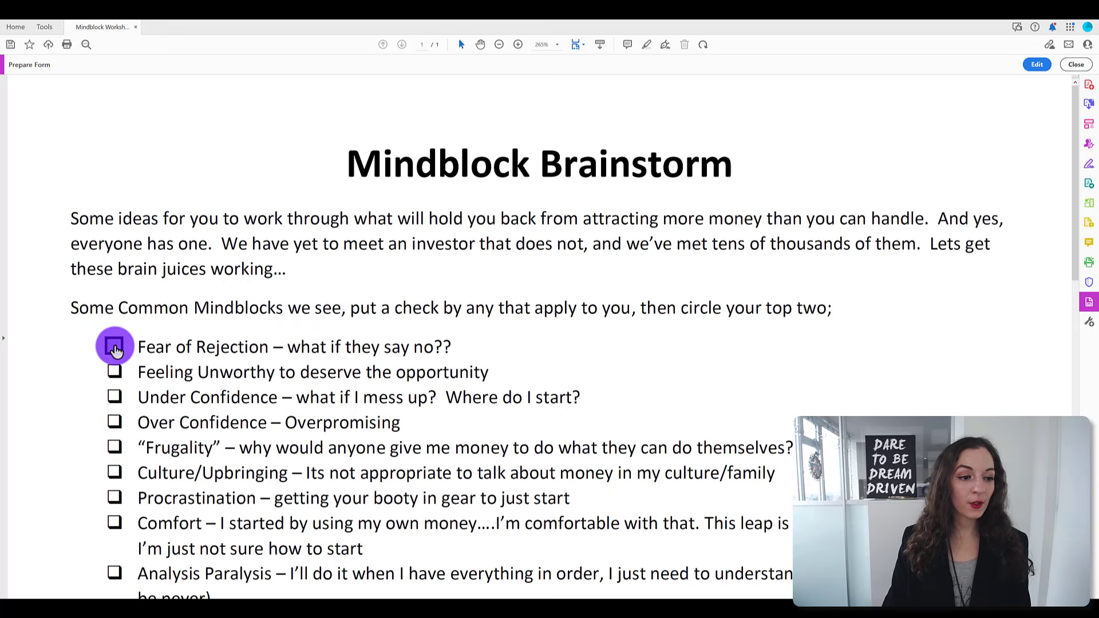
left_click(114, 346)
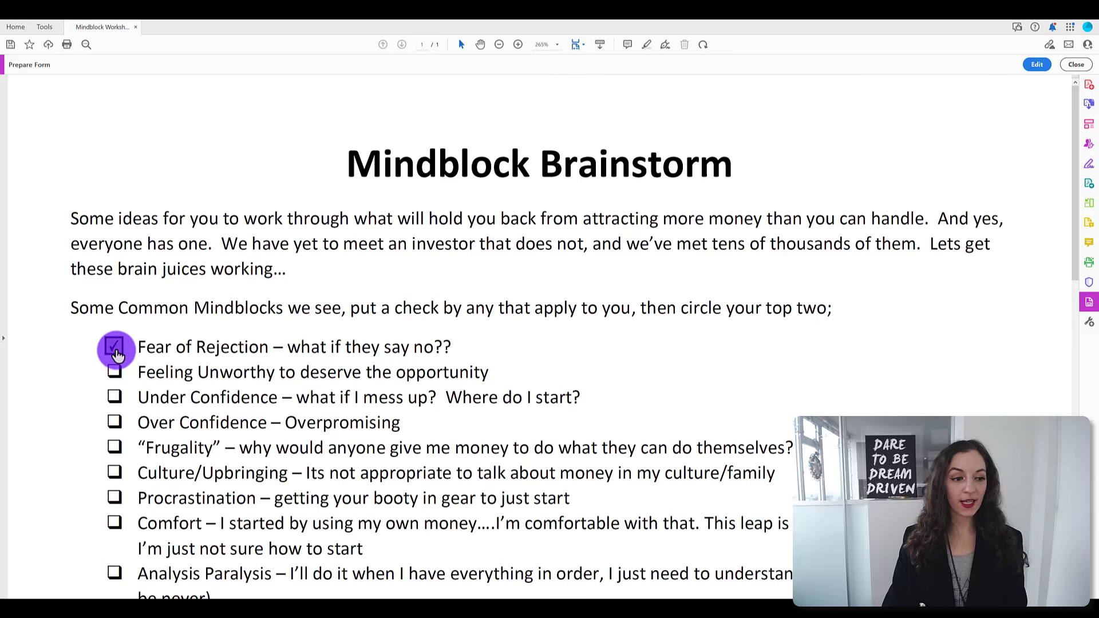
left_click(1029, 63)
Step: Copy the Fear of Rejection checkbox field and paste the duplicate onto the Feeling Unworthy box
left_click(103, 321)
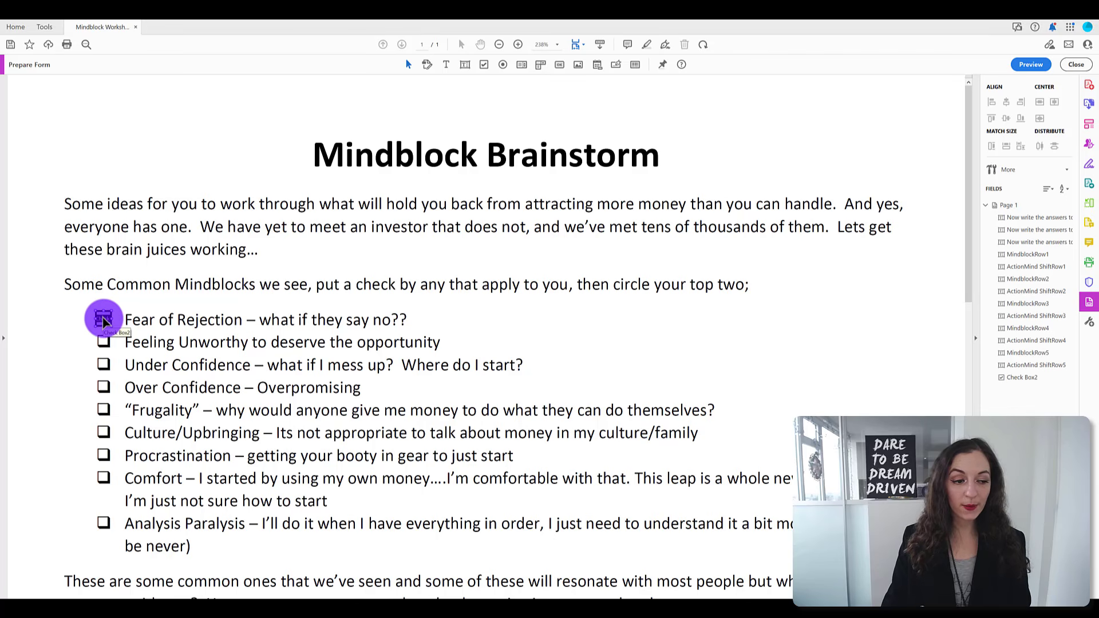
right_click(105, 322)
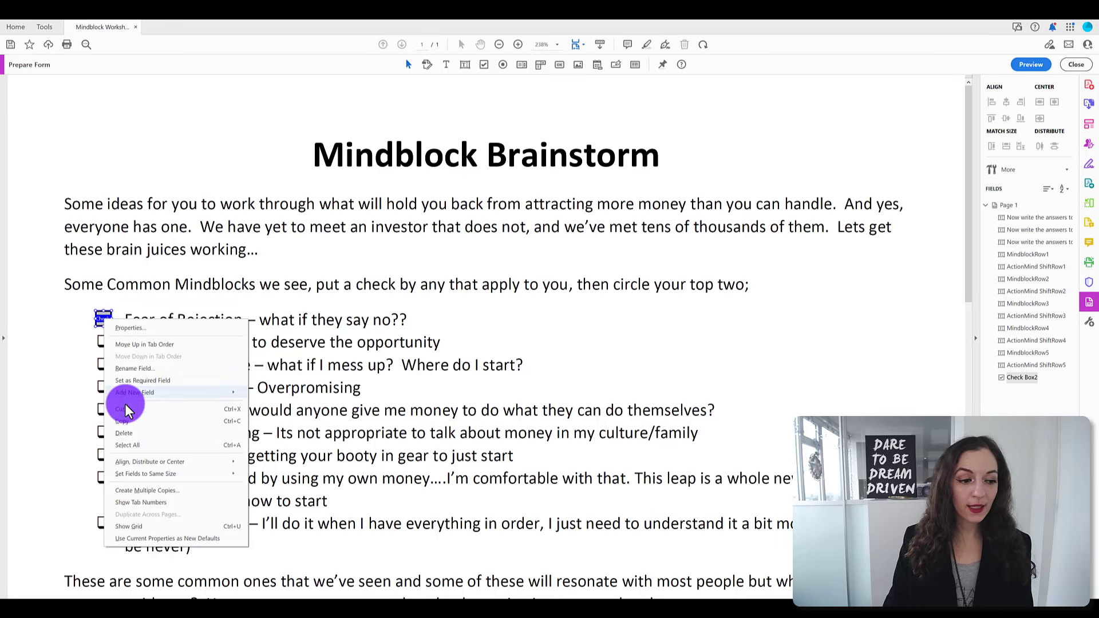
left_click(126, 421)
right_click(86, 343)
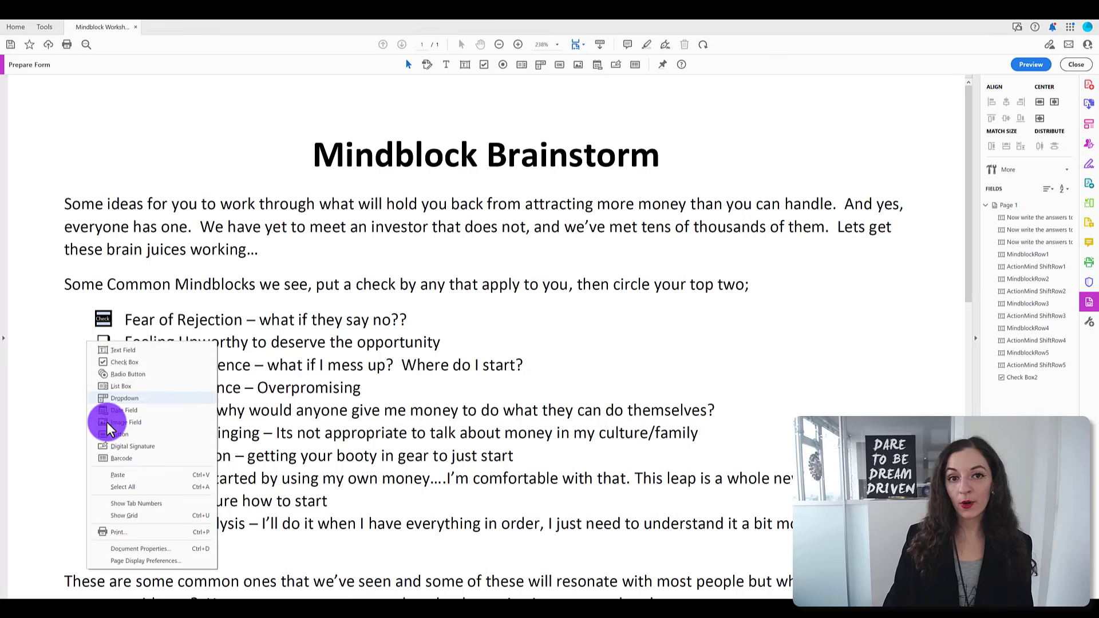
left_click(127, 475)
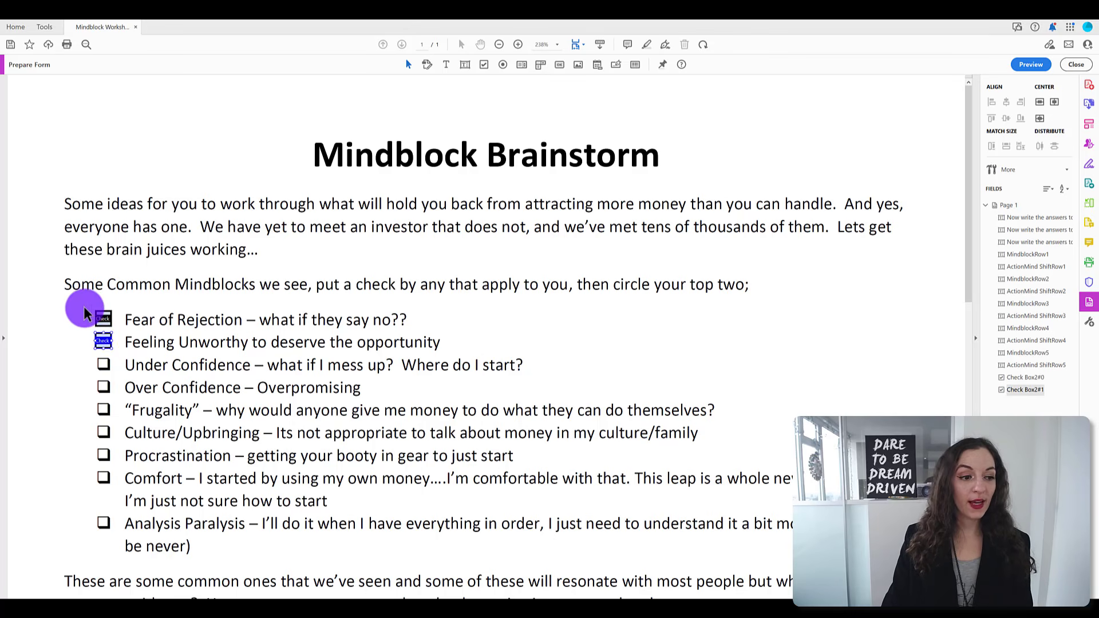
Step: Duplicate the first two checkbox fields together and place the pair over the Under Confidence and Over Confidence boxes
left_click(91, 318)
left_click_drag(90, 318, 118, 355)
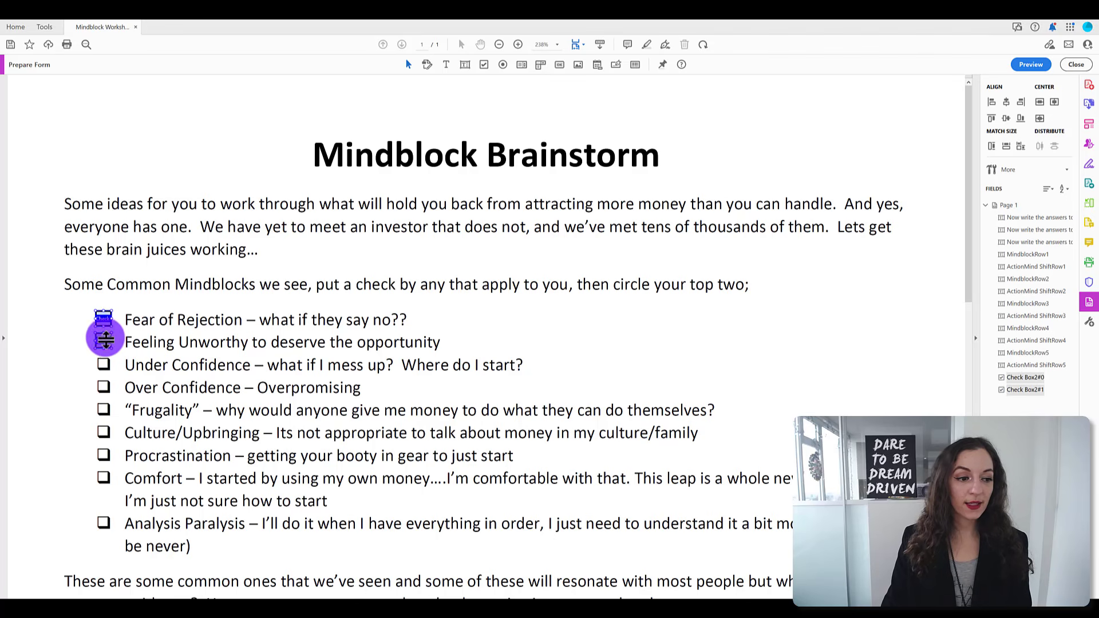
right_click(103, 342)
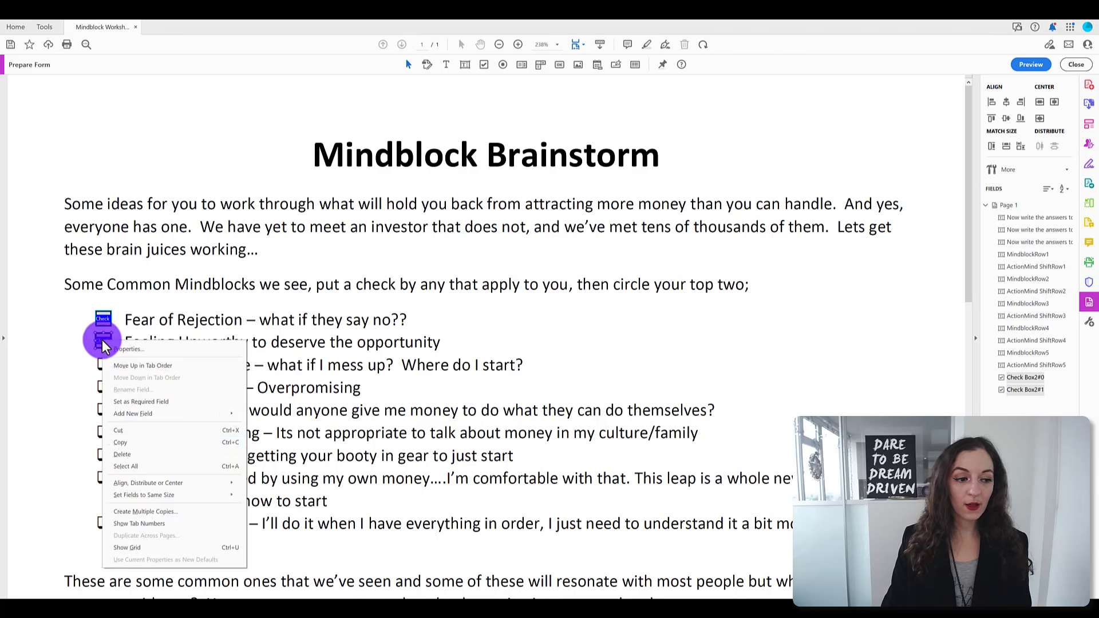
left_click(136, 441)
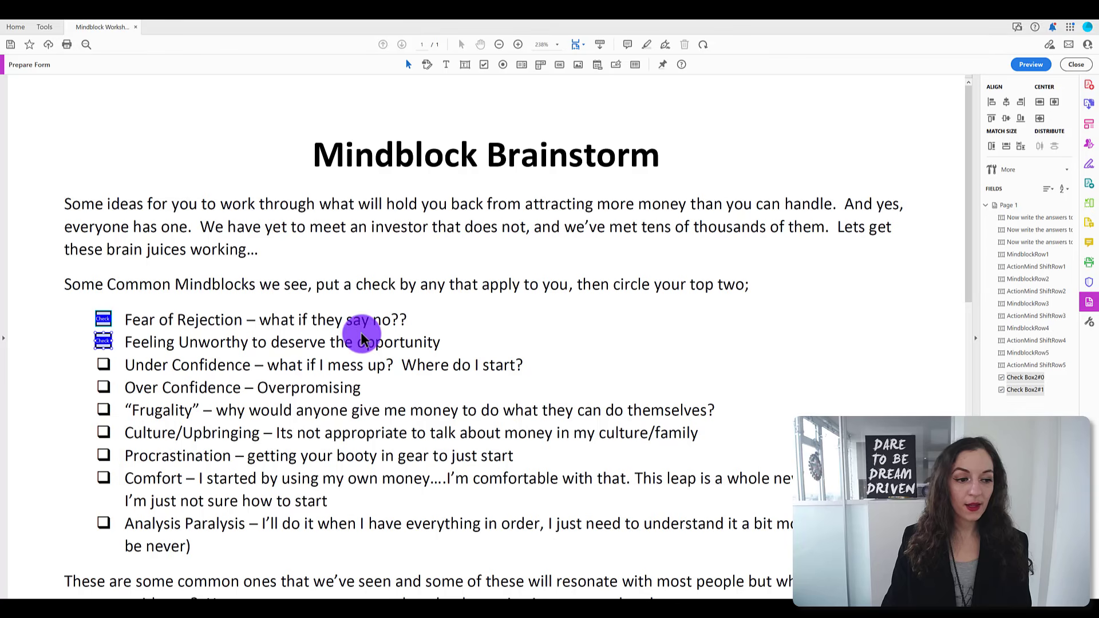
right_click(499, 318)
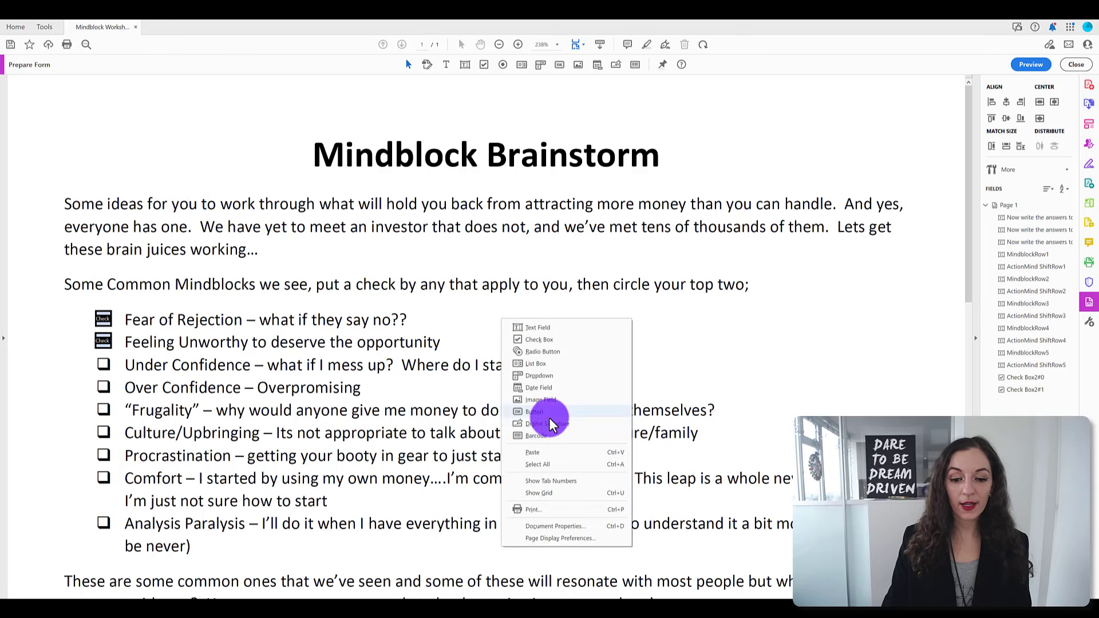
left_click(541, 452)
left_click(486, 352)
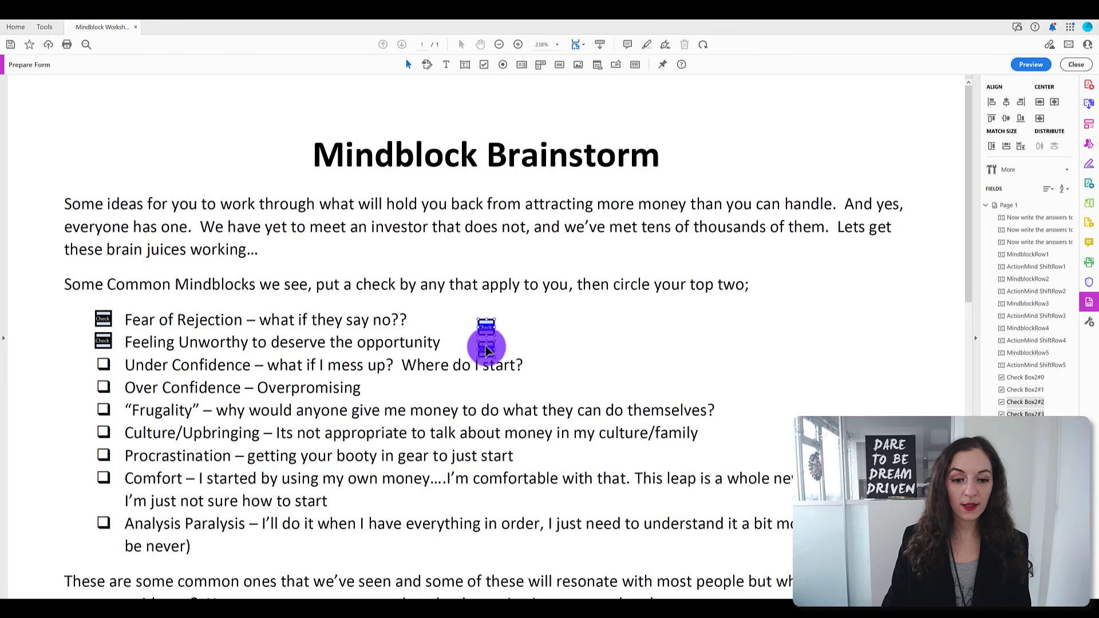
left_click_drag(102, 384, 105, 382)
left_click(86, 375)
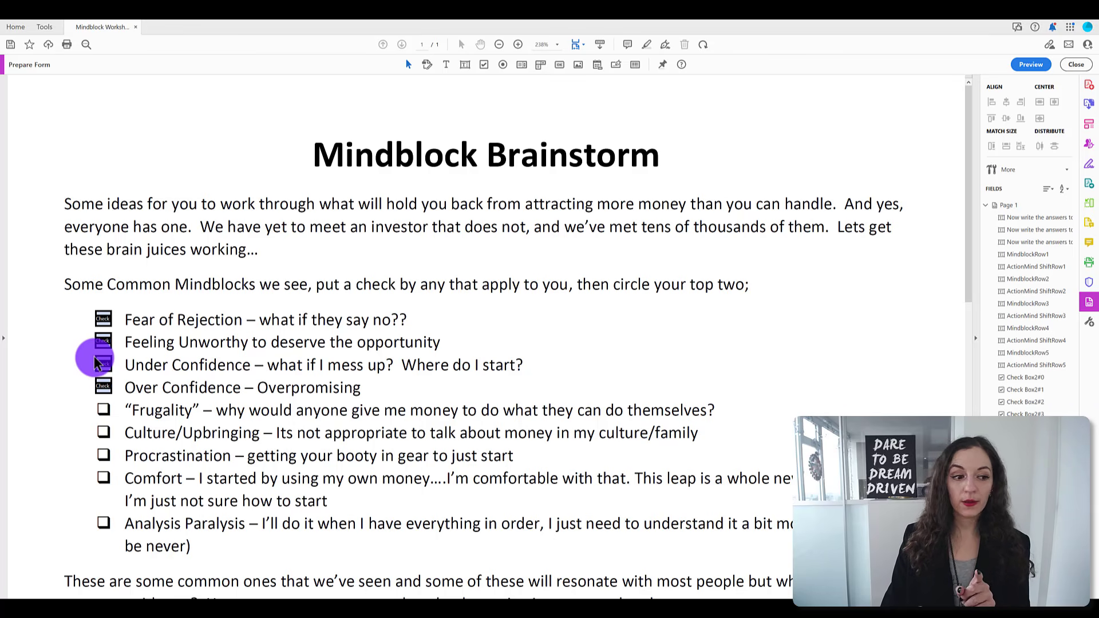
Step: Preview the form to test how the four copied checkboxes respond to ticking, and return to form editing
left_click(1030, 65)
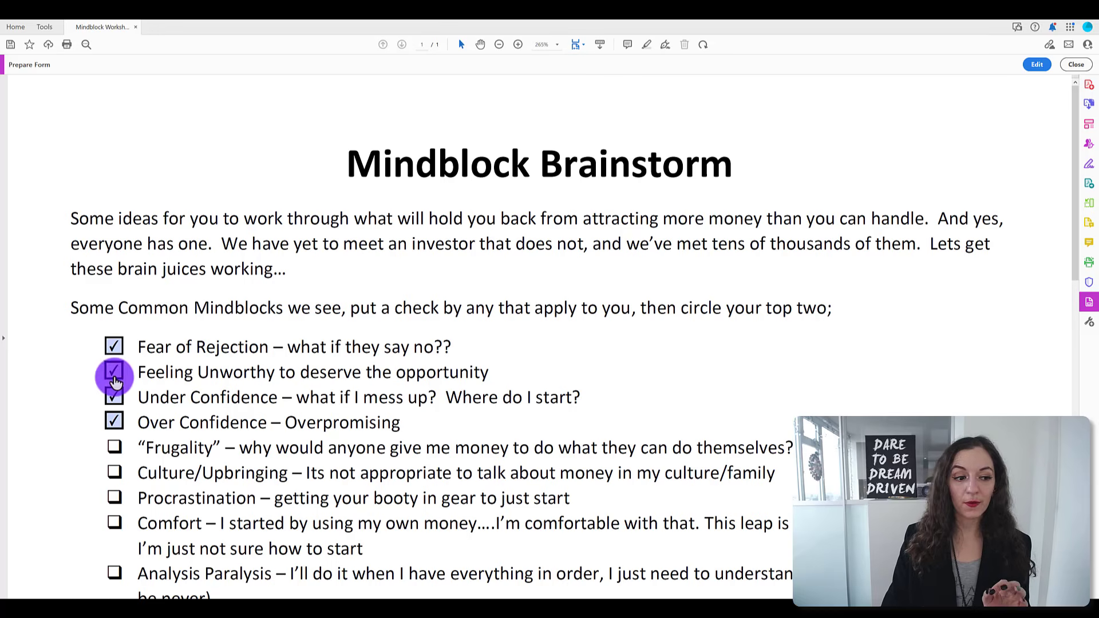
left_click(1037, 63)
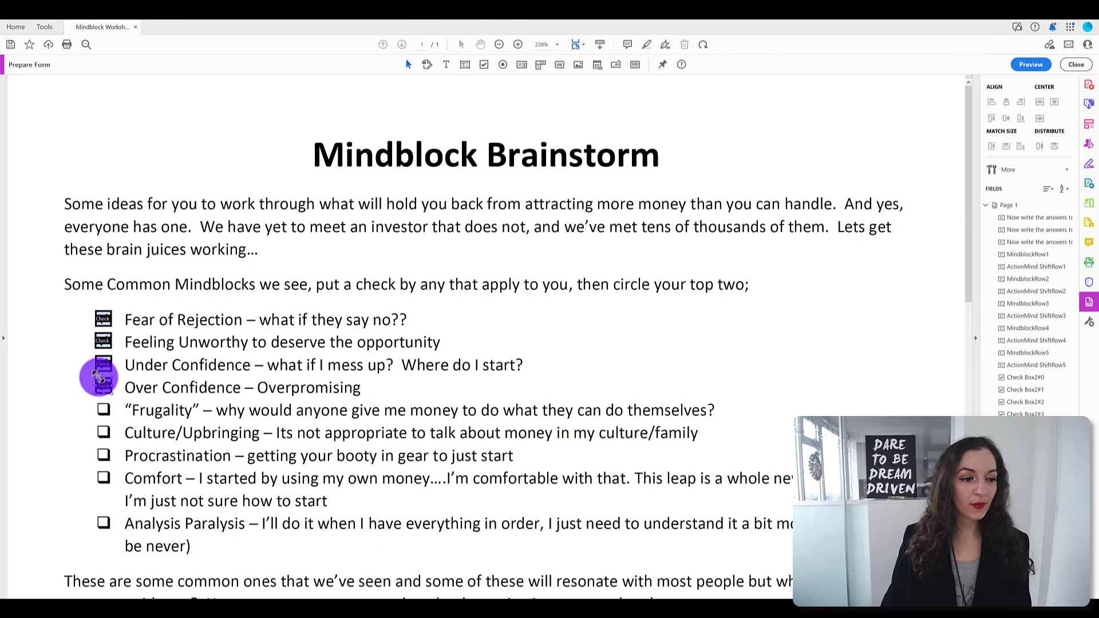
Step: Rename the Feeling Unworthy checkbox field to Check Box3 in its properties
left_click(105, 343)
double_click(106, 344)
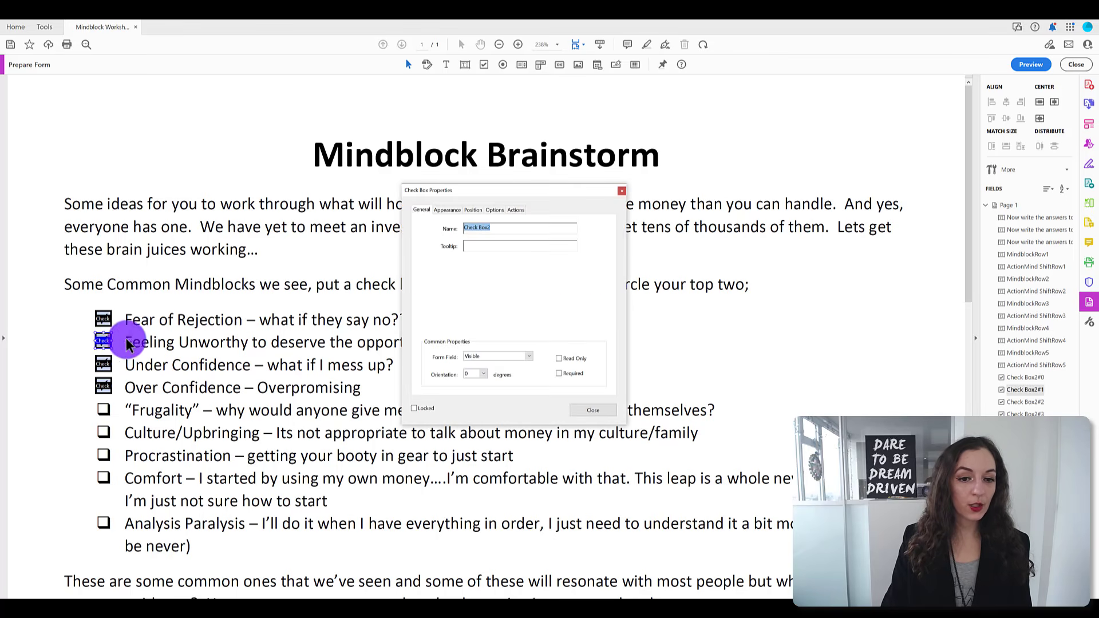
left_click(496, 228)
type("3")
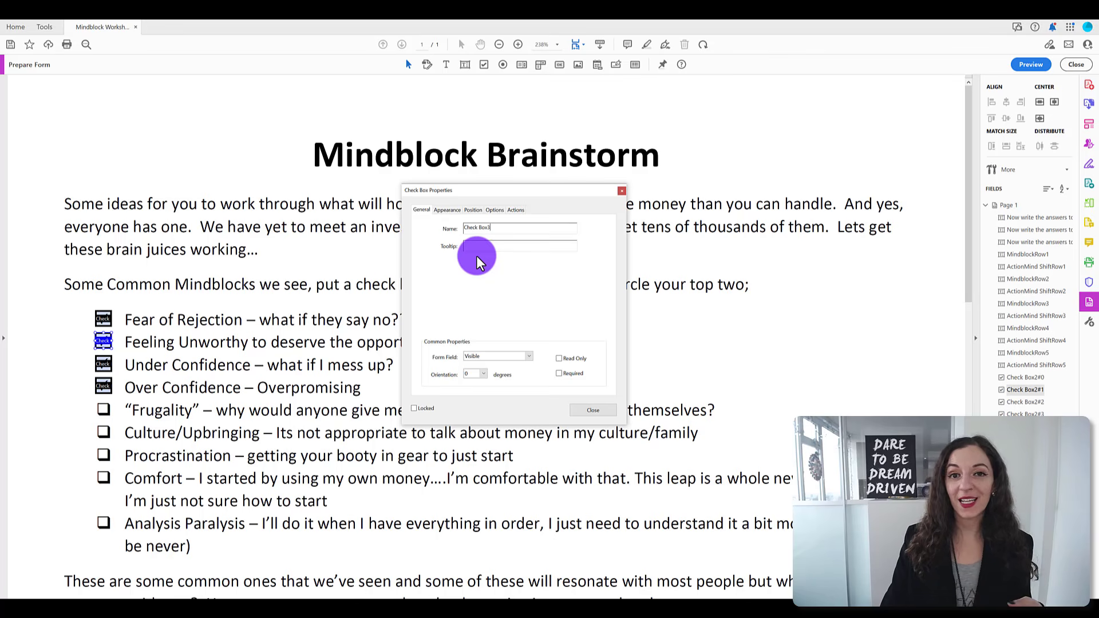
left_click(593, 410)
Step: Rename the Under Confidence checkbox field to Check Box4 and the Over Confidence one to Check Box5
double_click(103, 364)
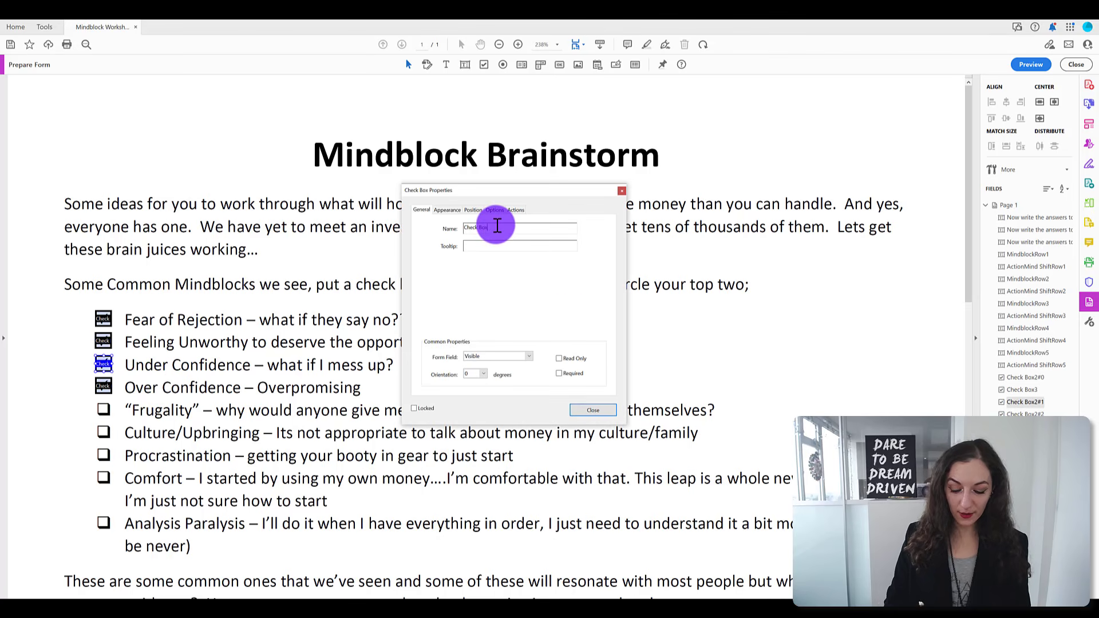
type("4")
left_click(592, 409)
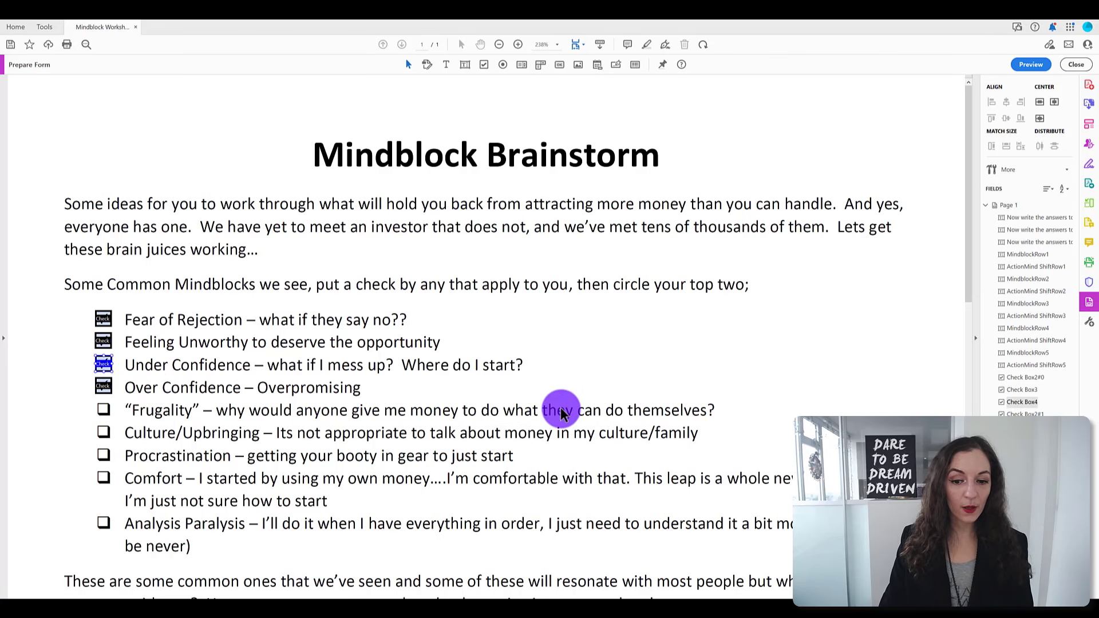
double_click(104, 389)
left_click(501, 228)
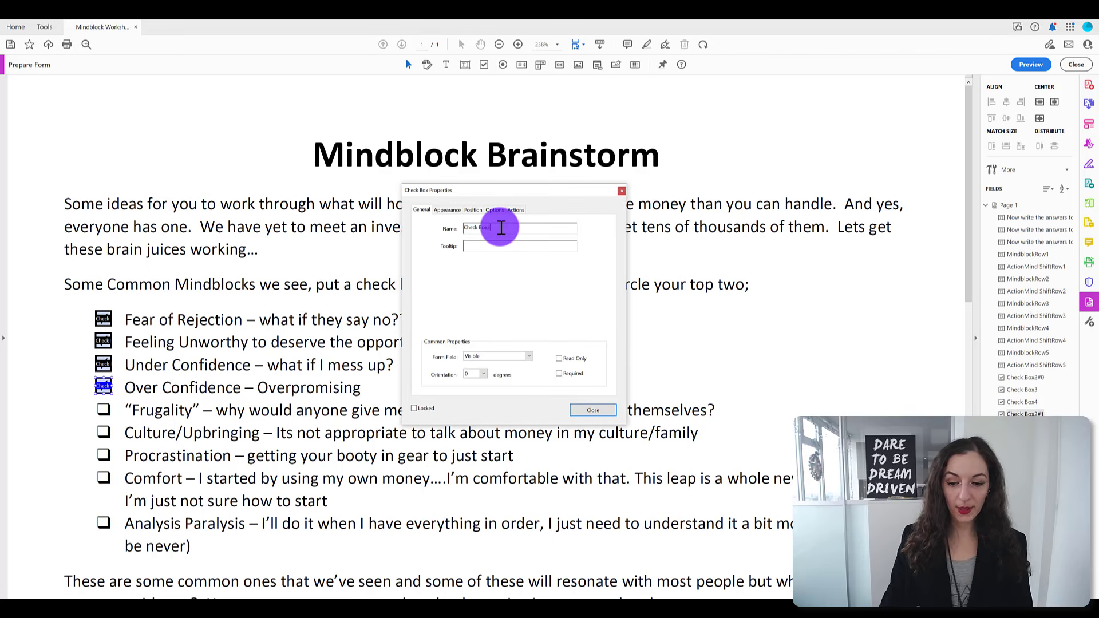
type("5")
left_click(593, 410)
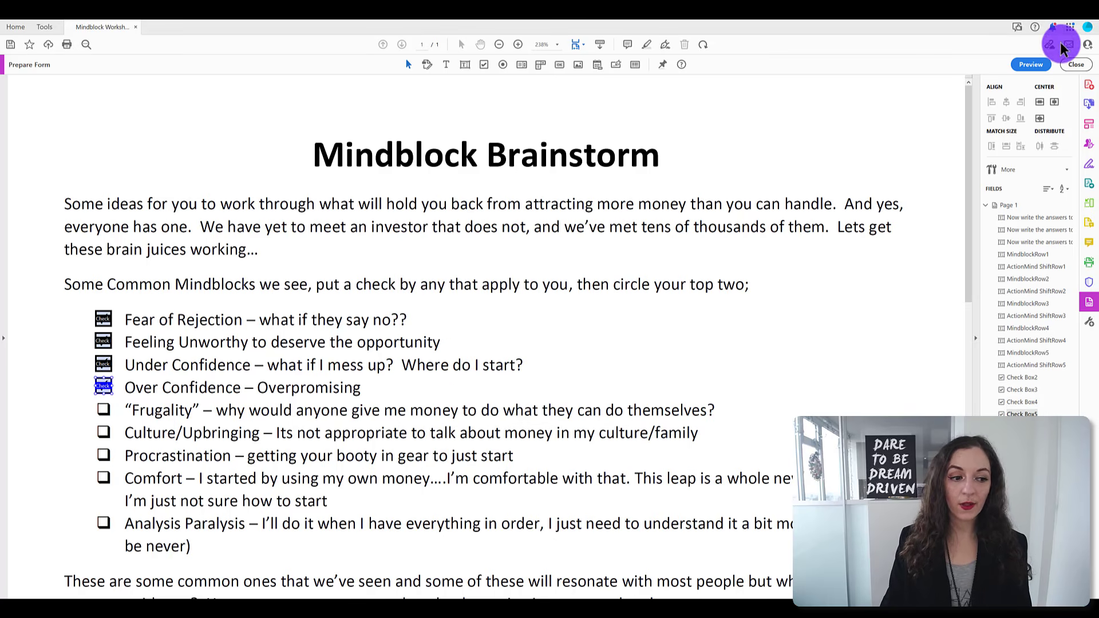
Step: Preview the form and untick all four checkboxes from Fear of Rejection to Over Confidence
left_click(1033, 65)
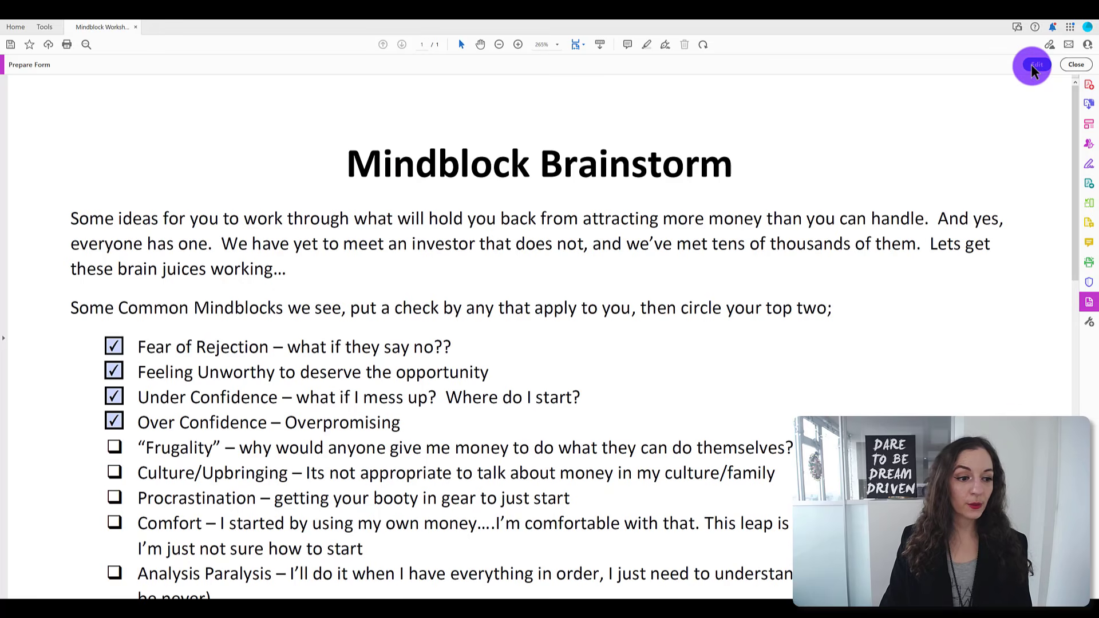
left_click(114, 349)
left_click(114, 373)
left_click(113, 396)
left_click(114, 422)
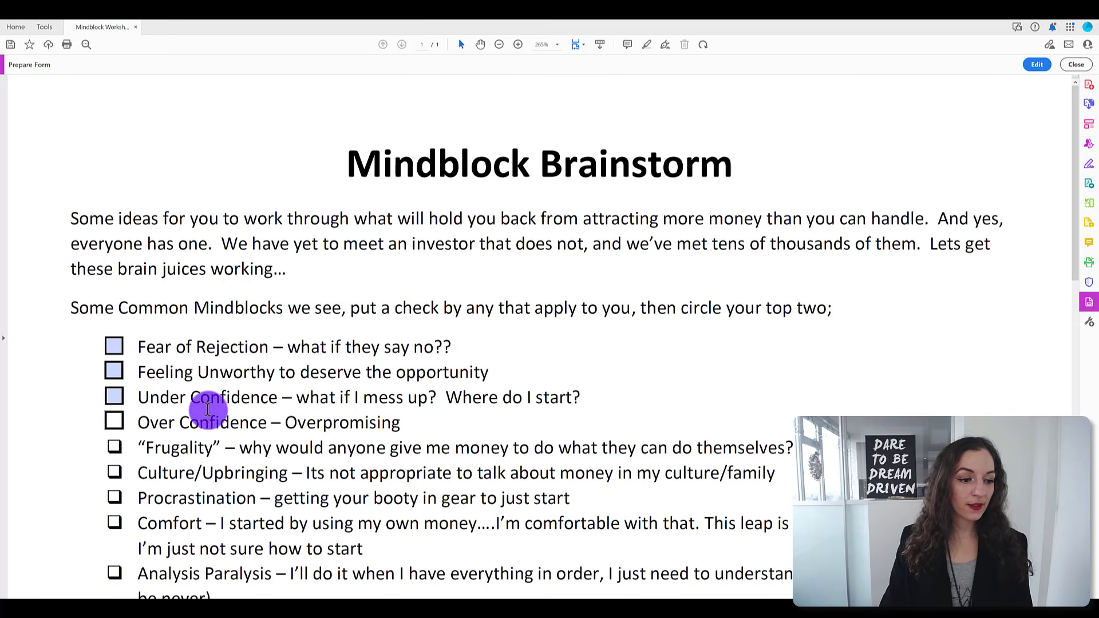
Step: Test the Fear of Rejection and Over Confidence checkboxes one at a time, leave them unticked, and return to form editing
left_click(114, 345)
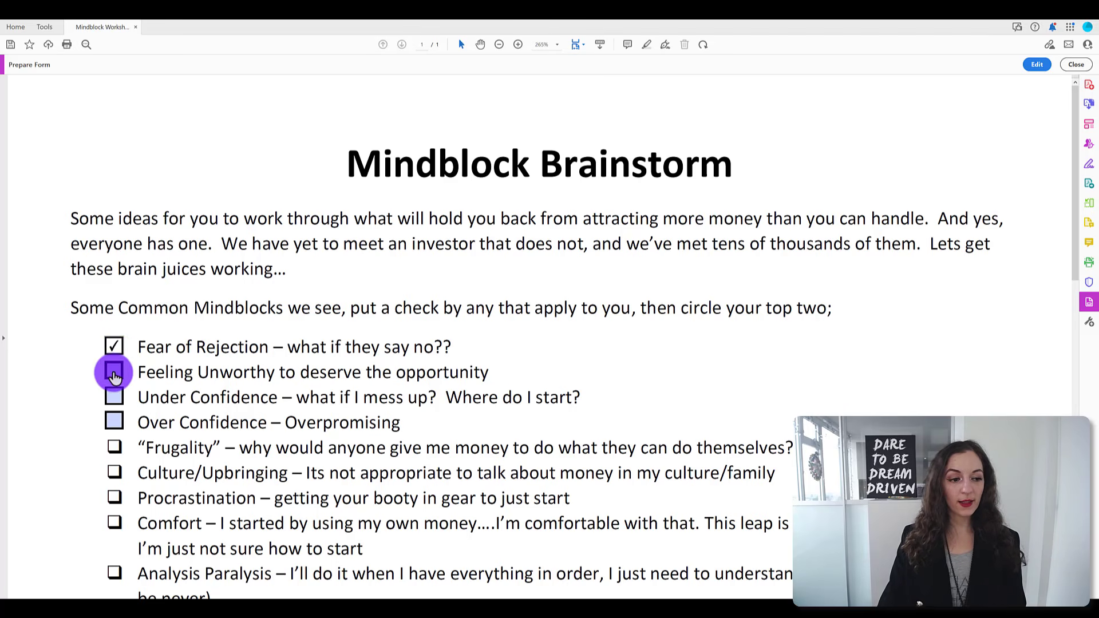
left_click(115, 351)
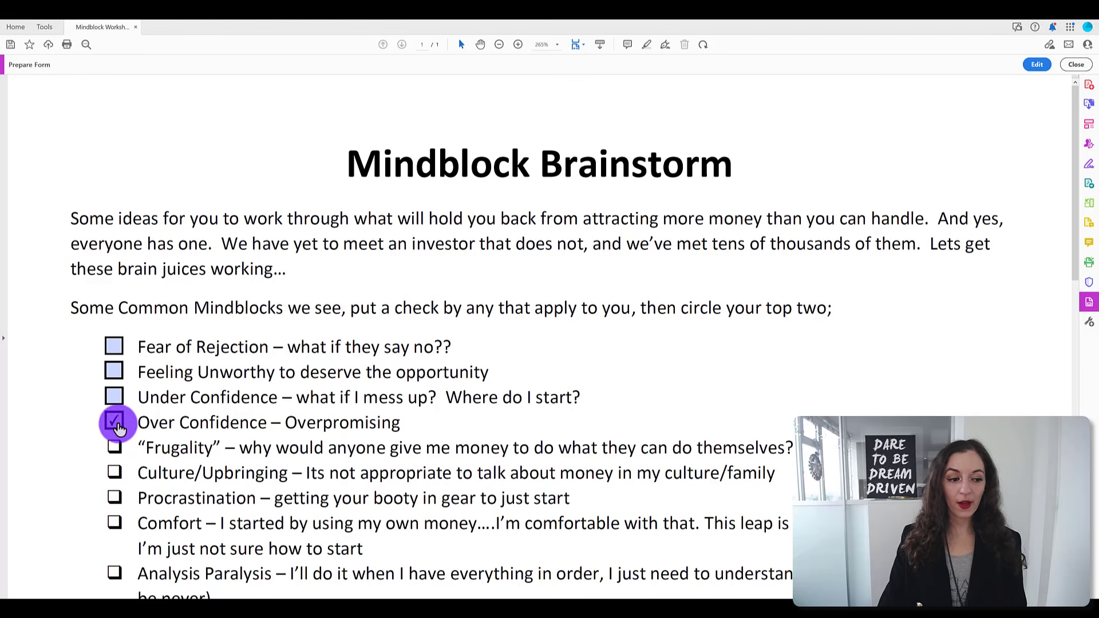
left_click(117, 425)
left_click(117, 425)
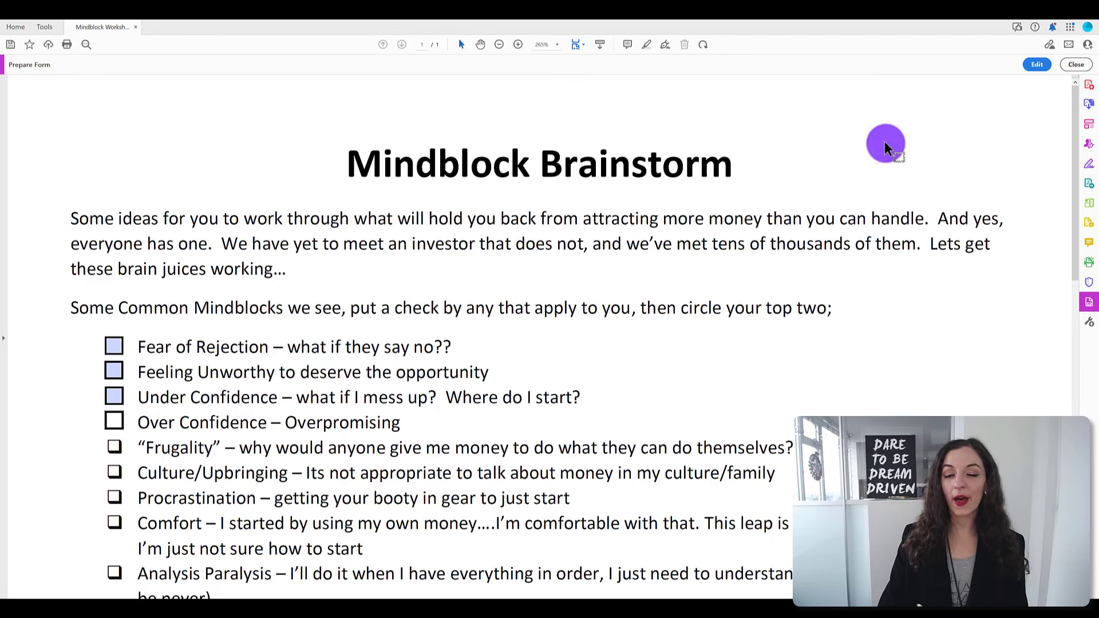
left_click(1035, 63)
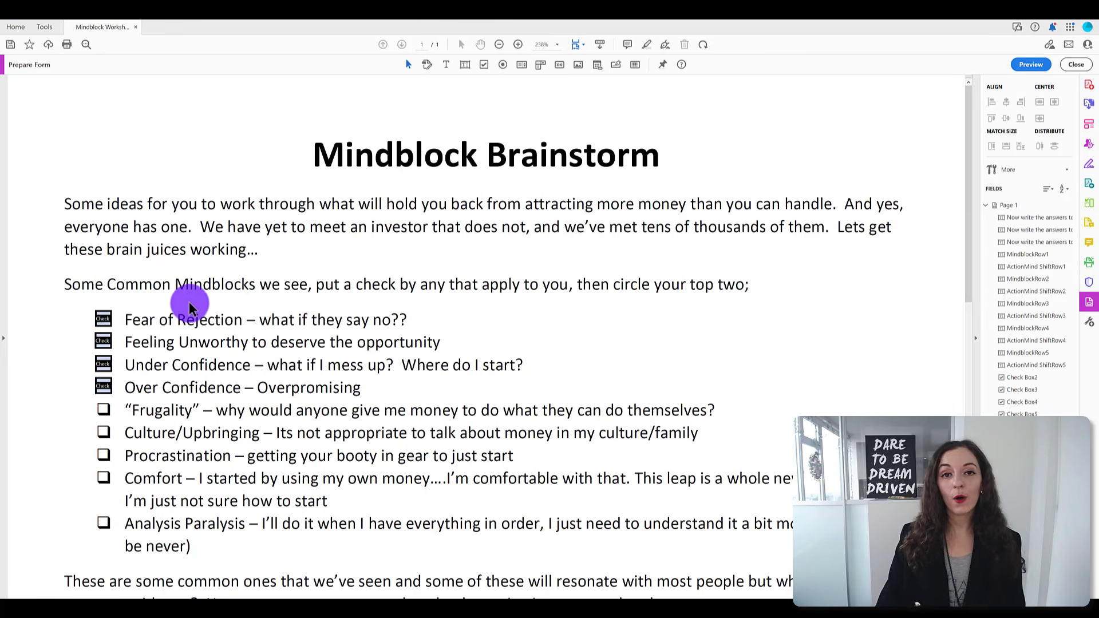
Step: Select the four checkbox fields from Fear of Rejection to Over Confidence as a group, and clear the selection
scroll(189, 303, "down", 1)
scroll(323, 306, "down", 2)
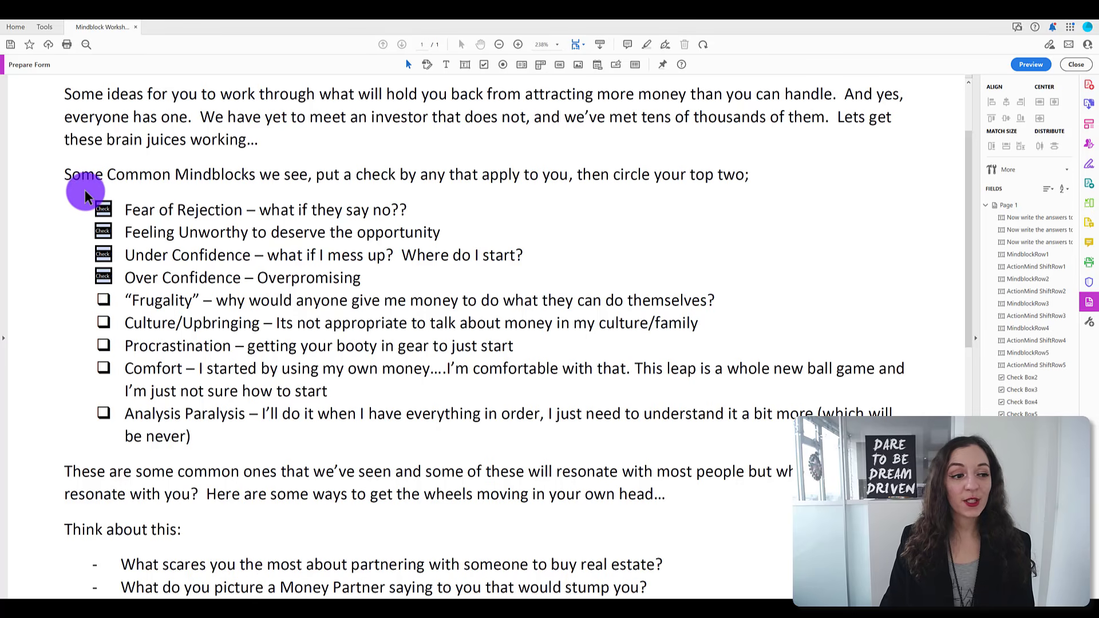
left_click_drag(93, 208, 120, 291)
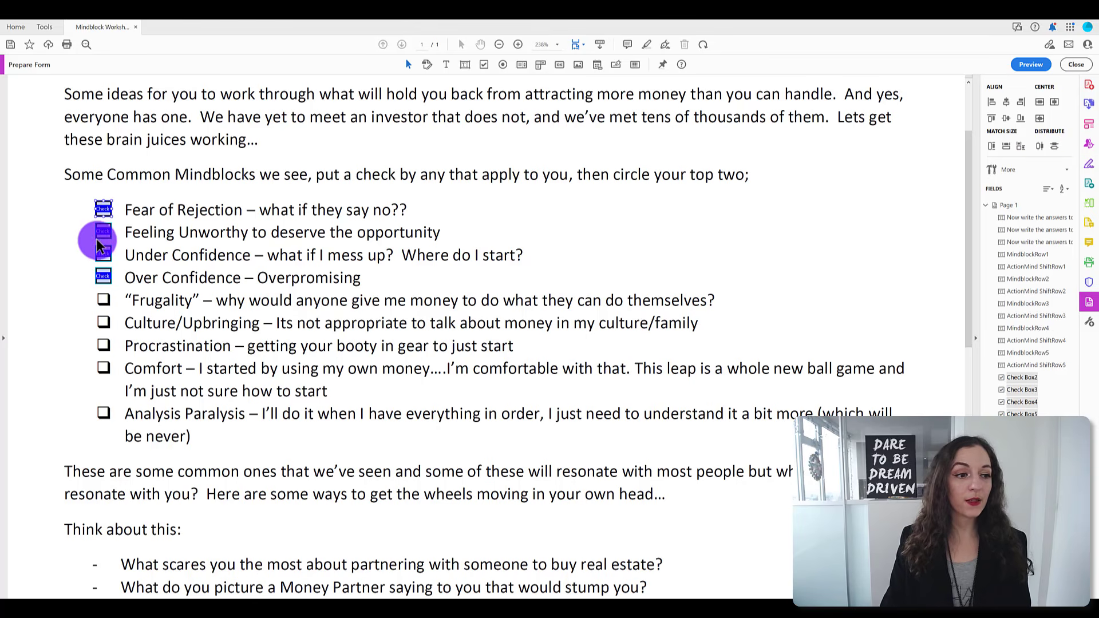
double_click(85, 190)
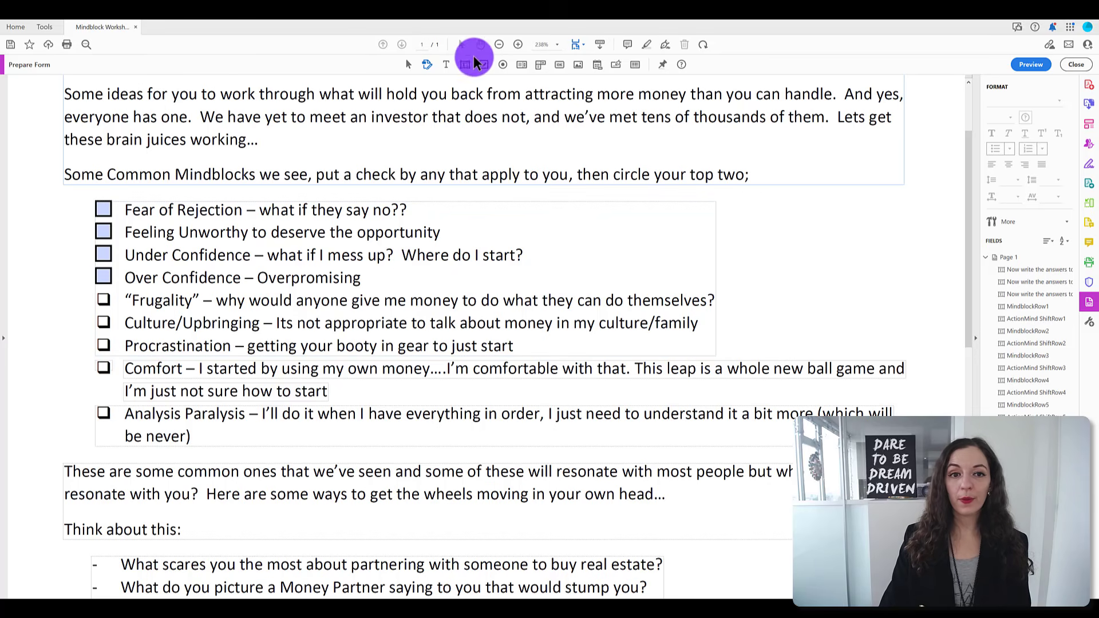
Step: Preview the whole page of the form and try an answer line and the Fear of Rejection checkbox
left_click(499, 45)
left_click(499, 45)
left_click(500, 45)
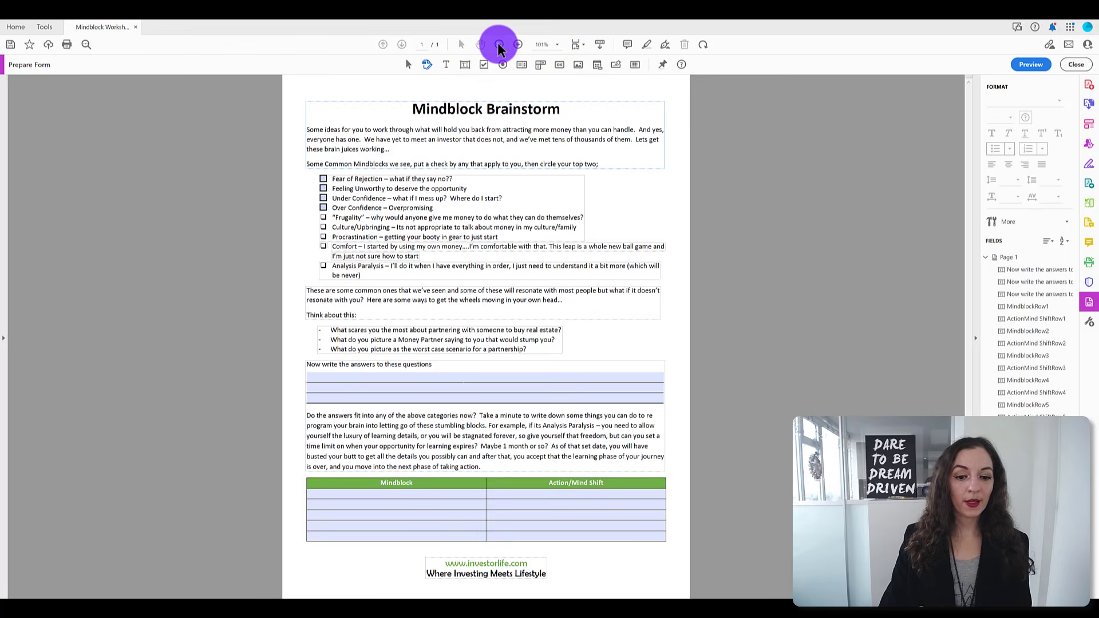
left_click(1031, 64)
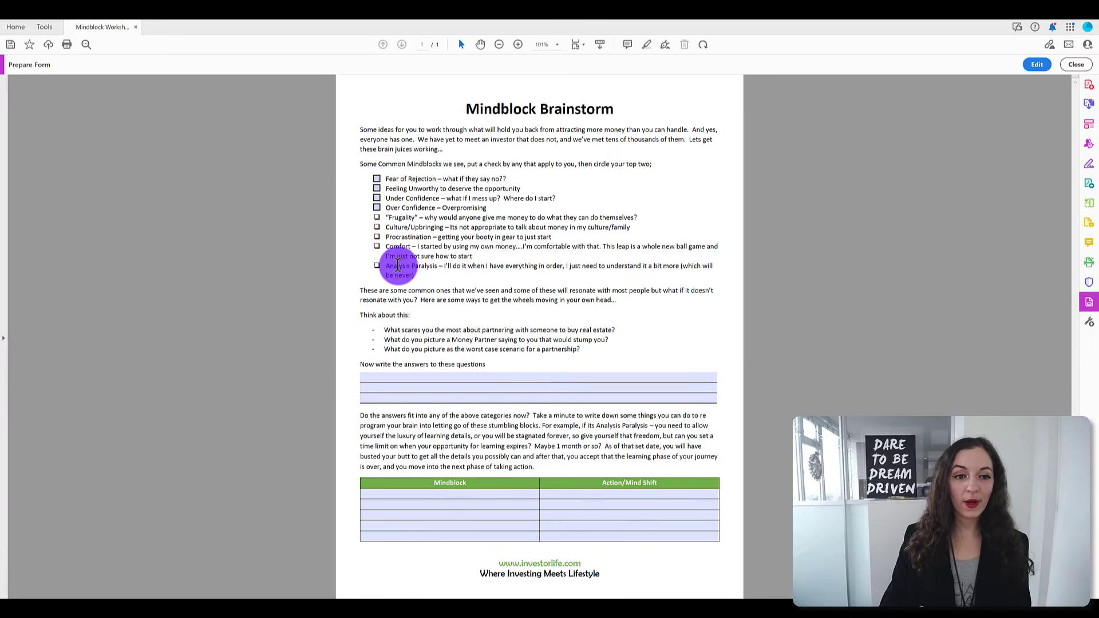
left_click(473, 380)
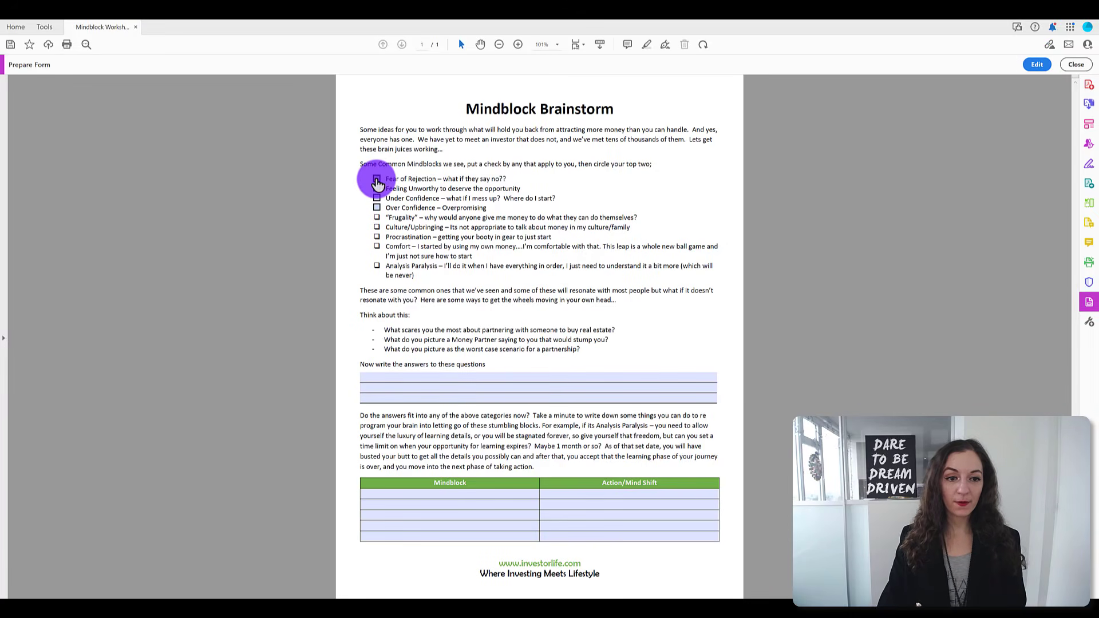
left_click(377, 180)
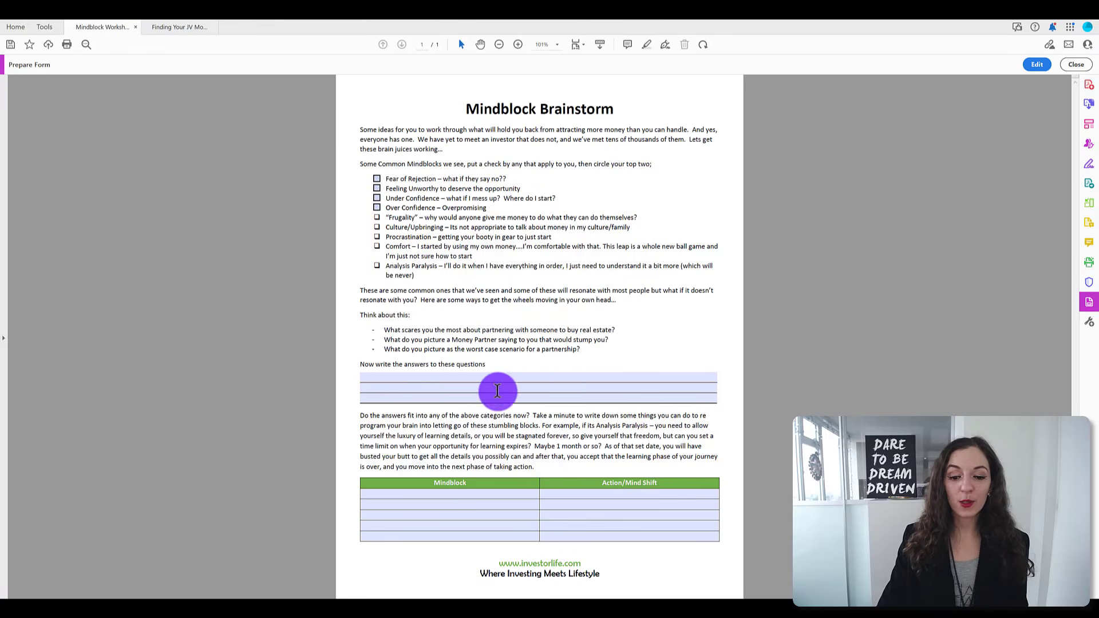
Step: Switch to the open "Finding Your JV" document with the branded Mindblock Brainstorm worksheet
left_click(169, 33)
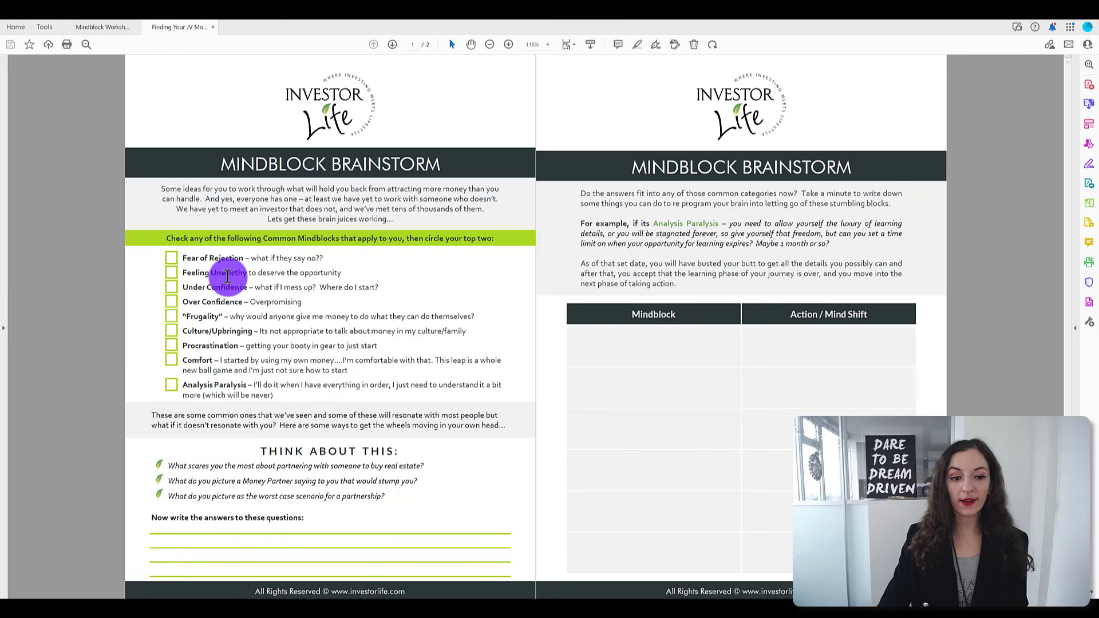